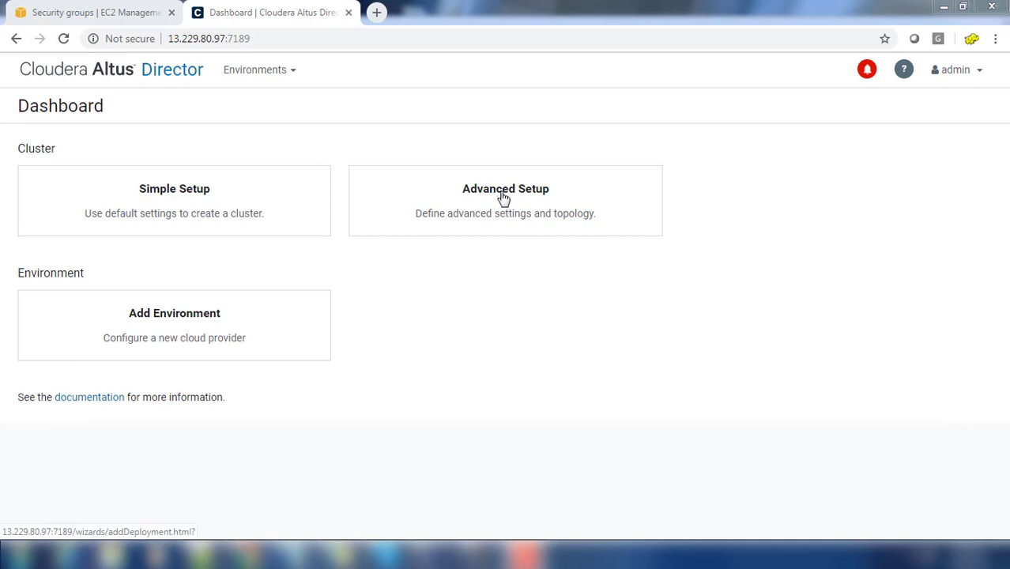
Step: Choose Advanced Setup, keep the AWS_Demo environment, and name the deployment ClouderaTestDeployment
click(504, 198)
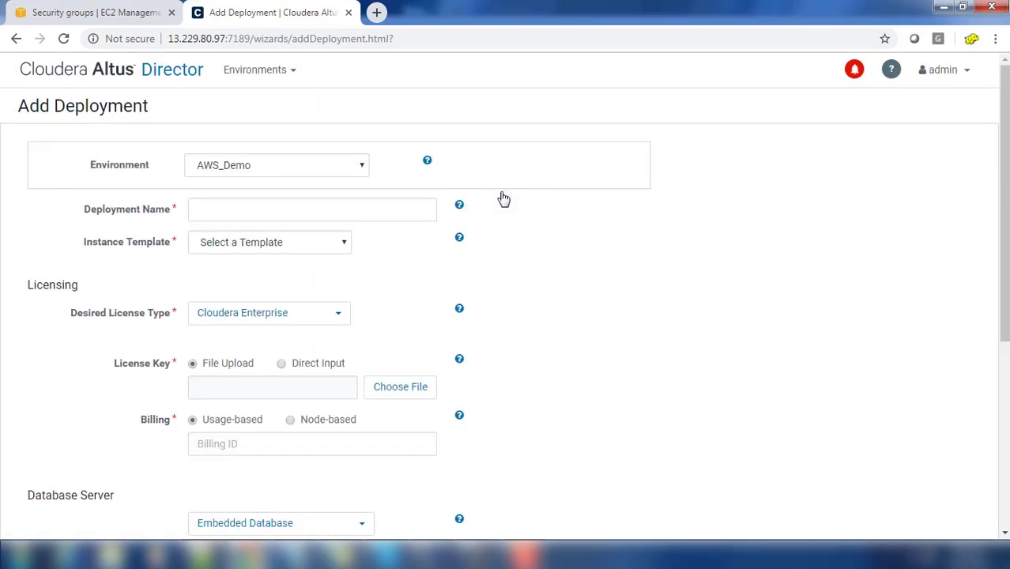
click(316, 171)
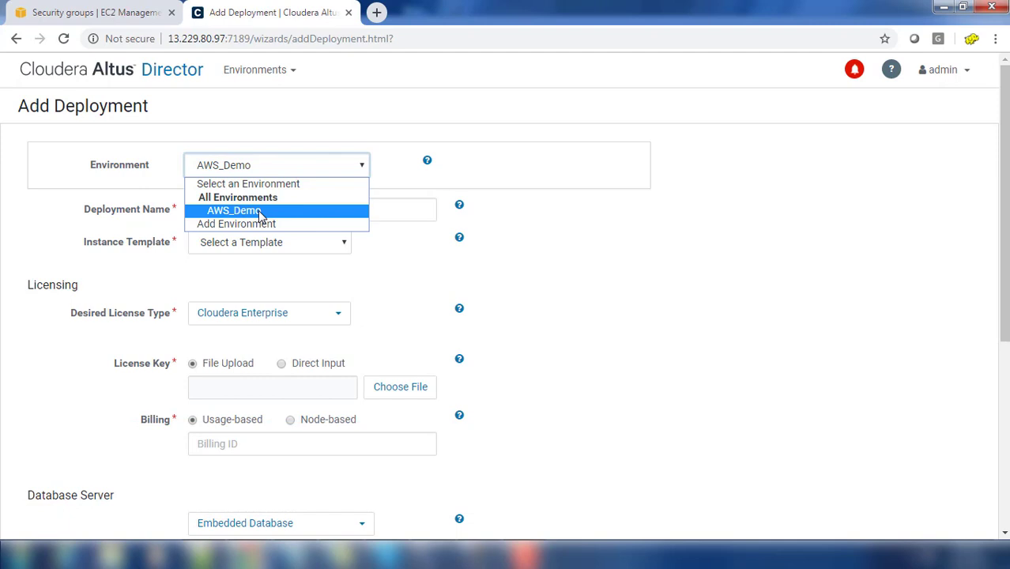
click(257, 211)
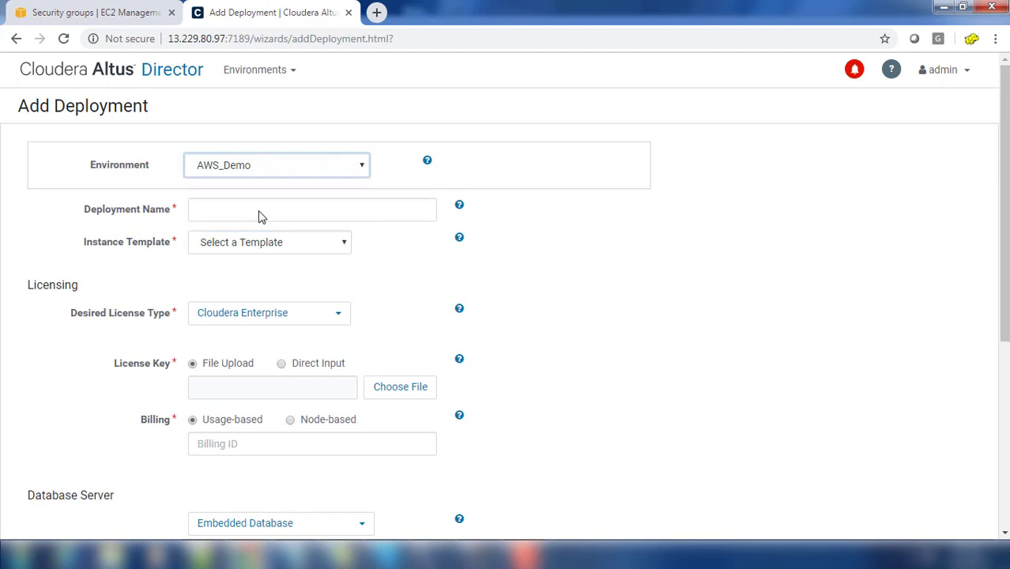
click(260, 210)
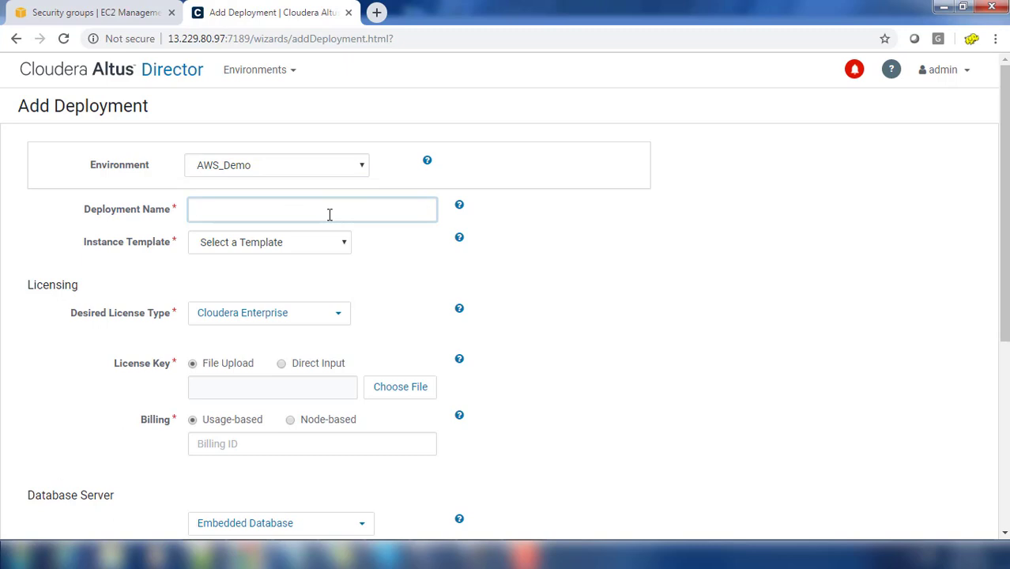
text(ClouderaTes)
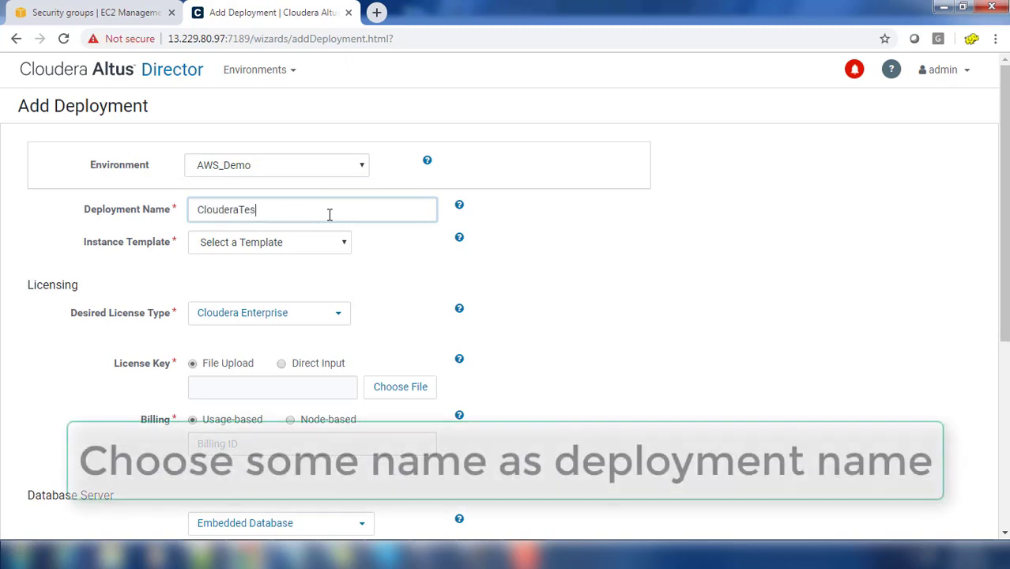
text(tDeploy)
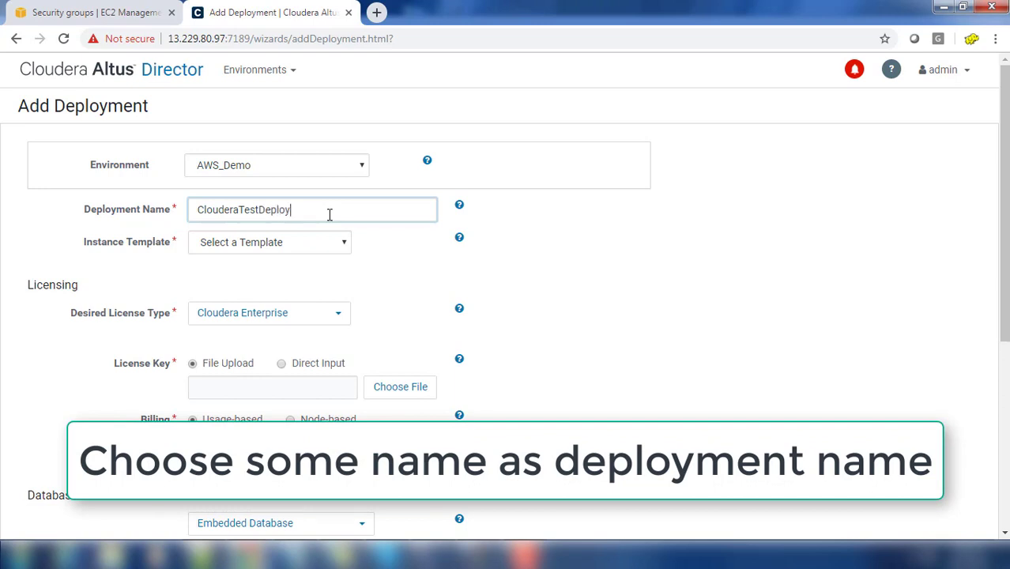
text(ment)
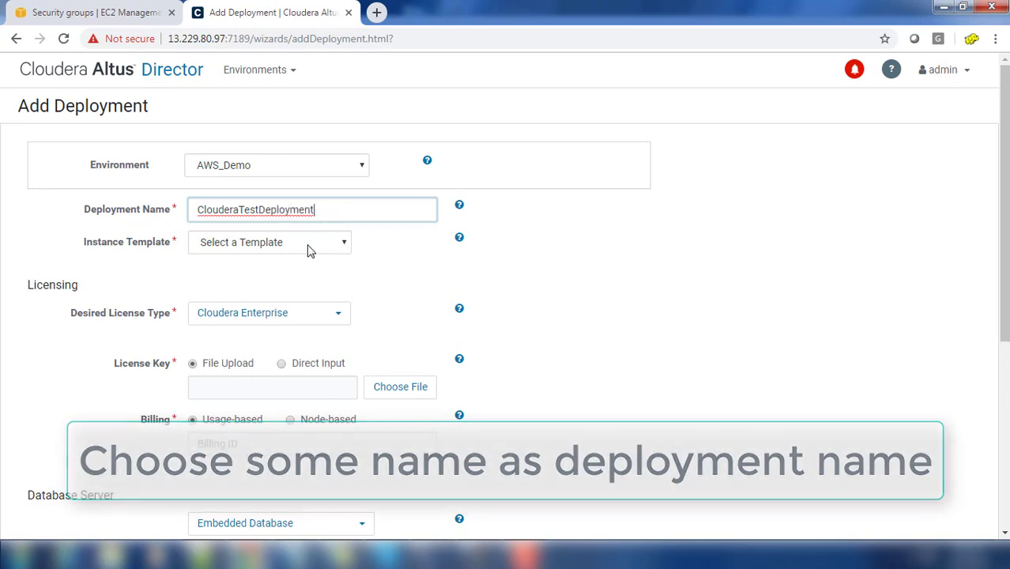
Step: Pick ClouderaManagerTemplate from the Instance Template list
click(289, 245)
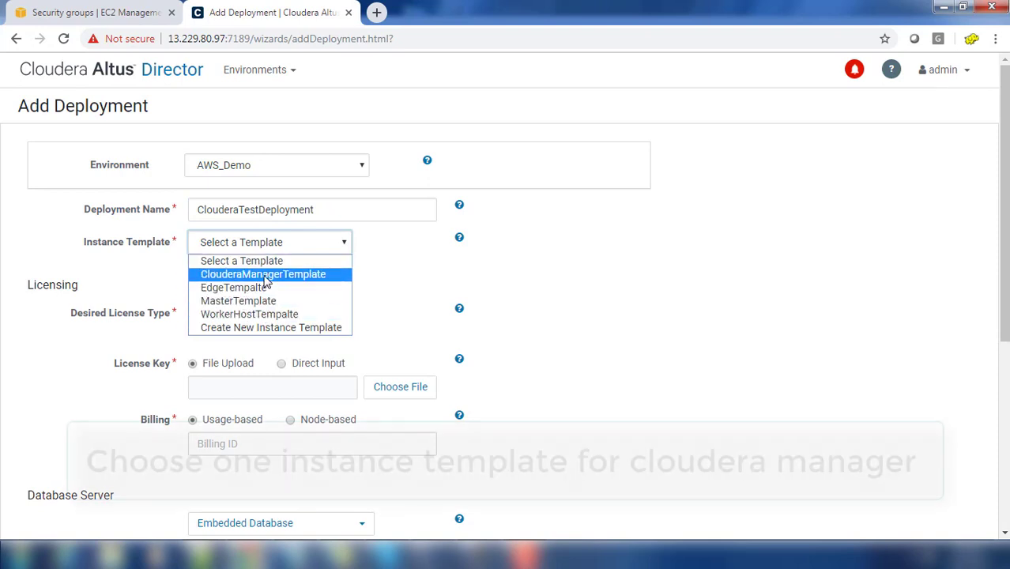
click(266, 277)
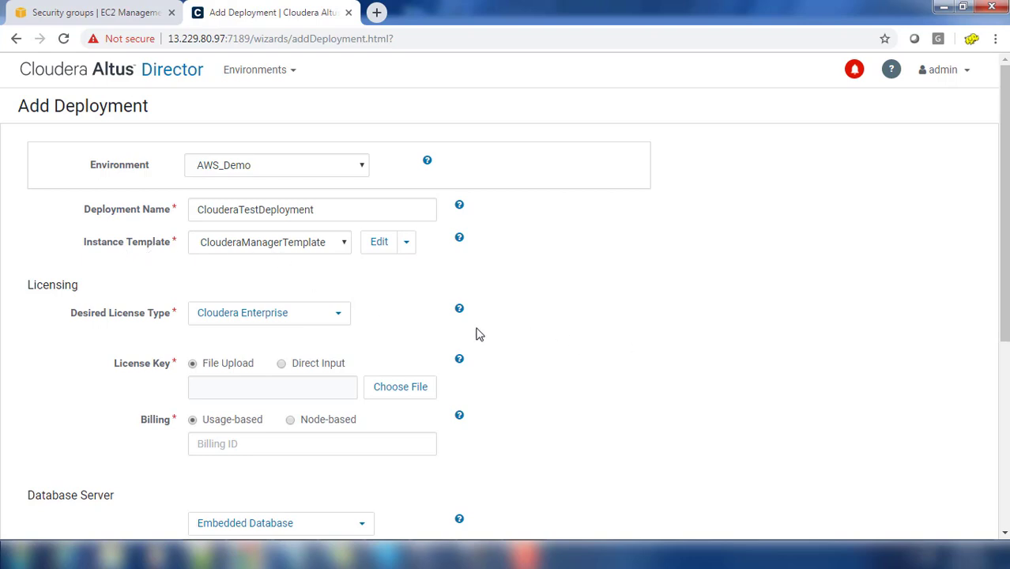
scroll(403, 340, down, 2)
scroll(625, 234, up, 1)
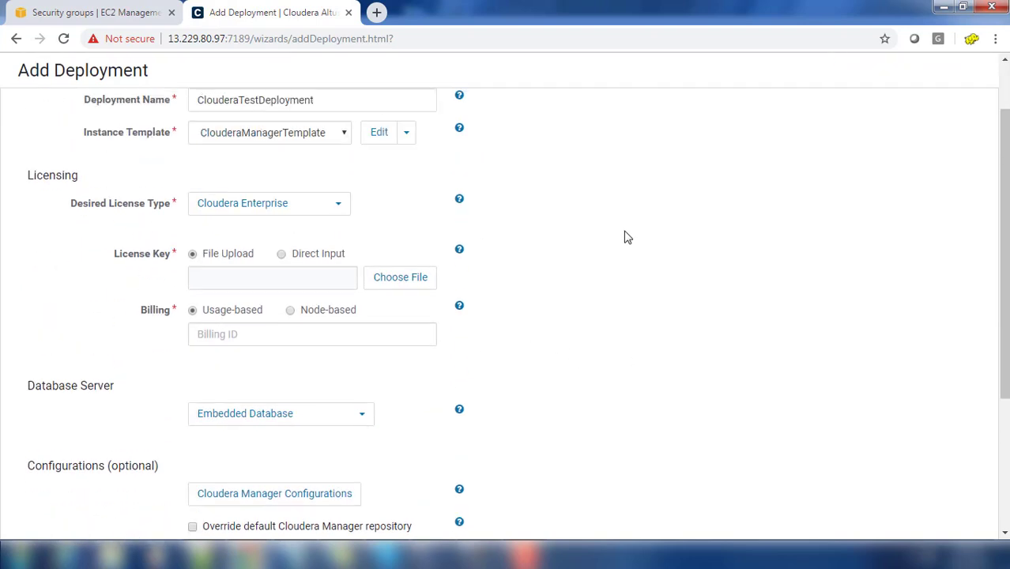
Step: Set Desired License Type to Cloudera Enterprise Trial
click(337, 207)
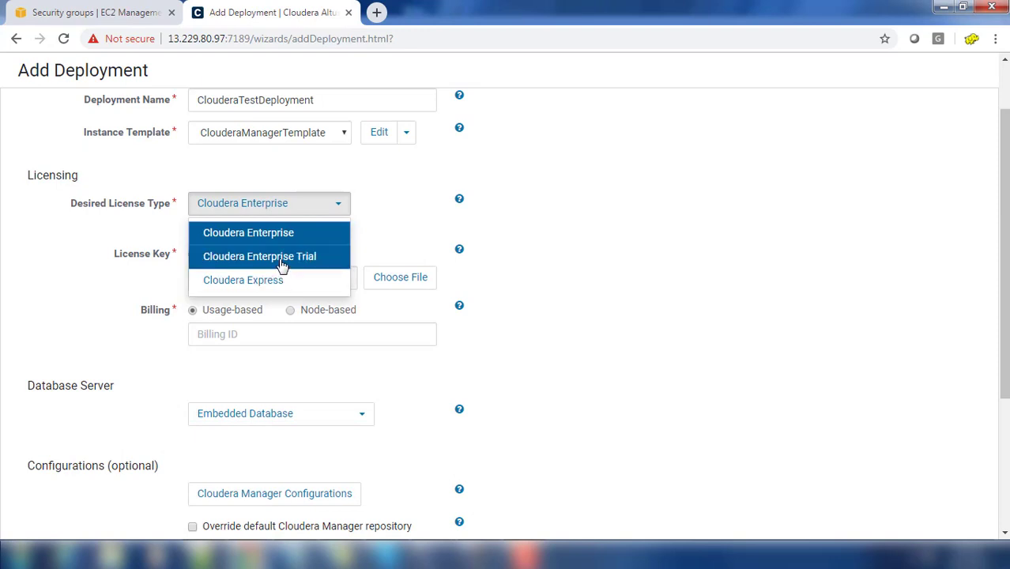
click(283, 264)
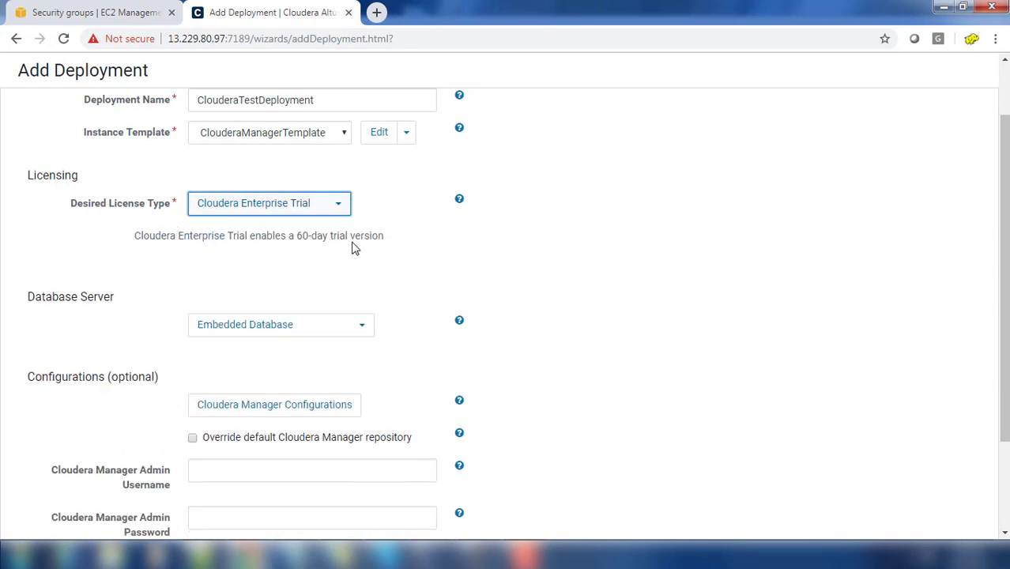
drag(387, 242, 139, 235)
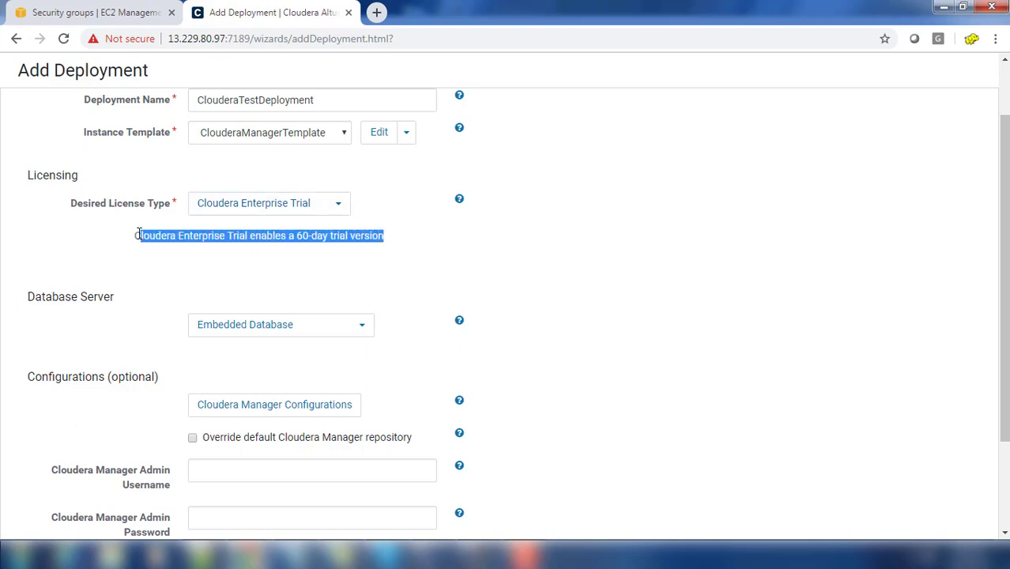
click(659, 289)
click(325, 210)
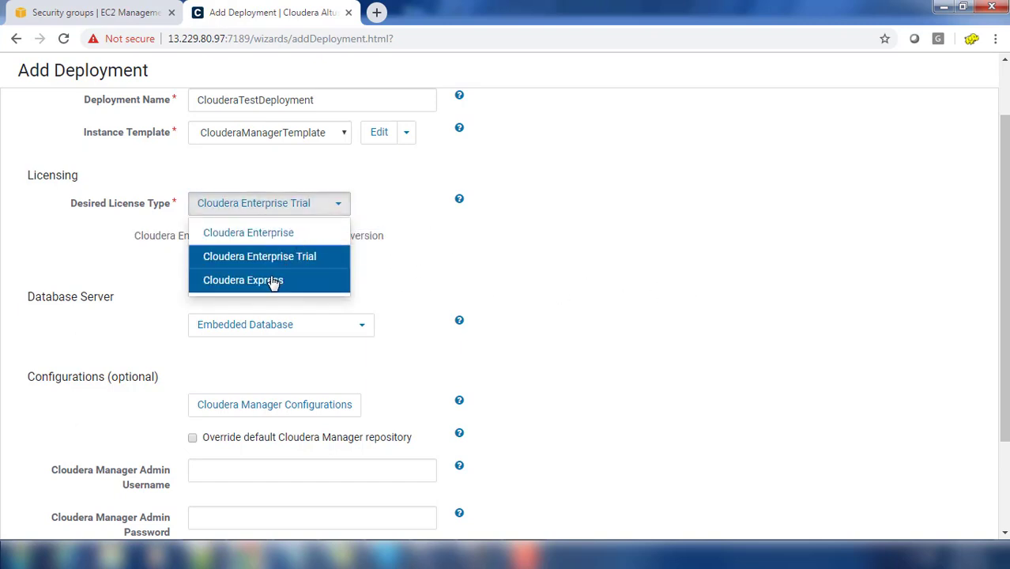
click(269, 234)
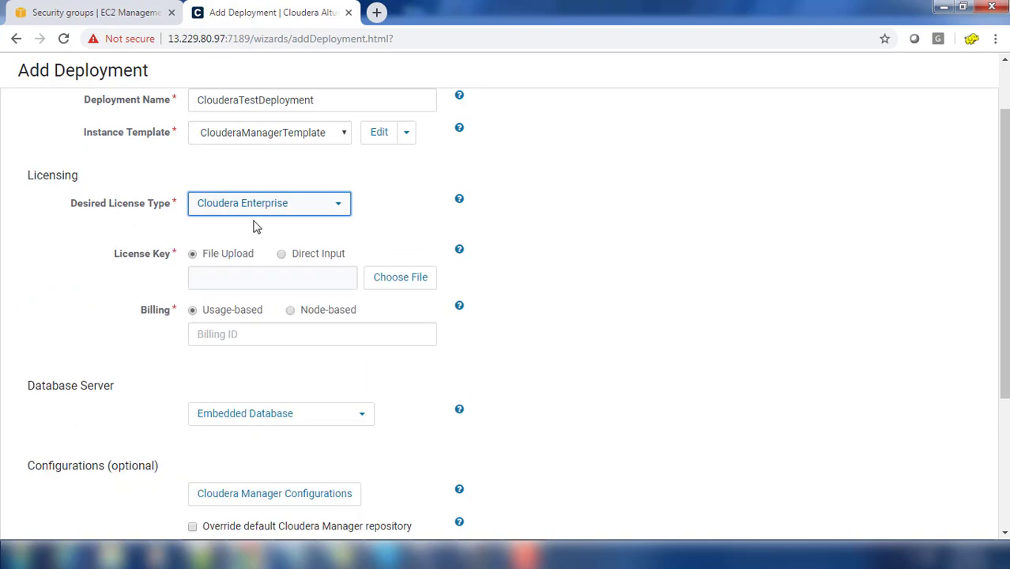
click(336, 212)
click(291, 258)
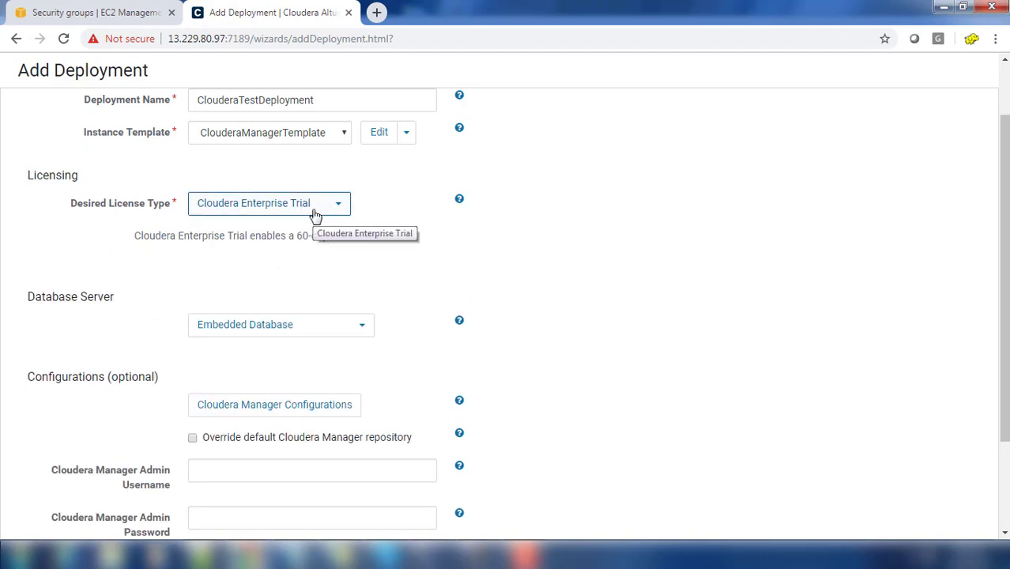
Step: Leave the database server set to Embedded Database
click(244, 330)
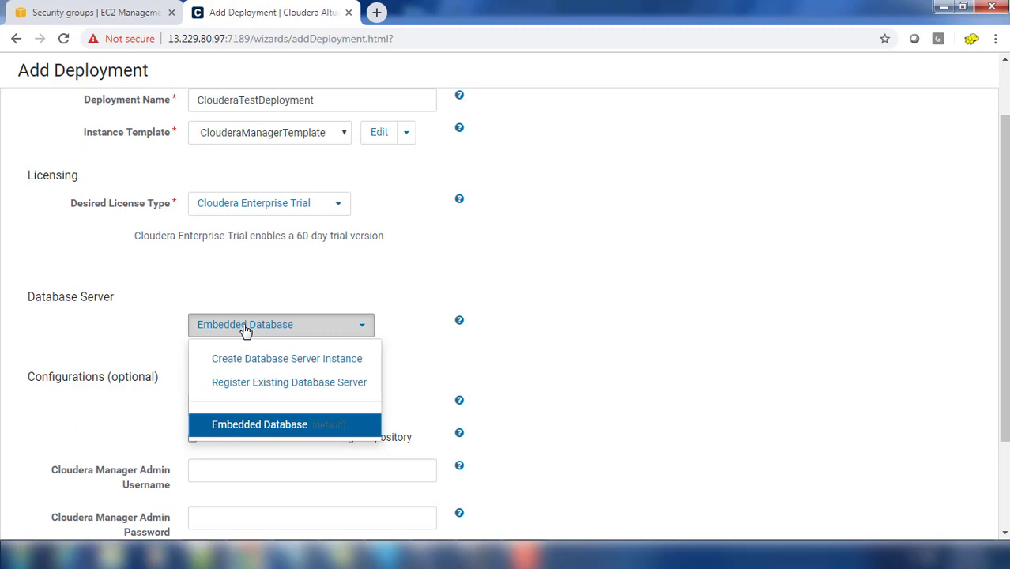
click(680, 366)
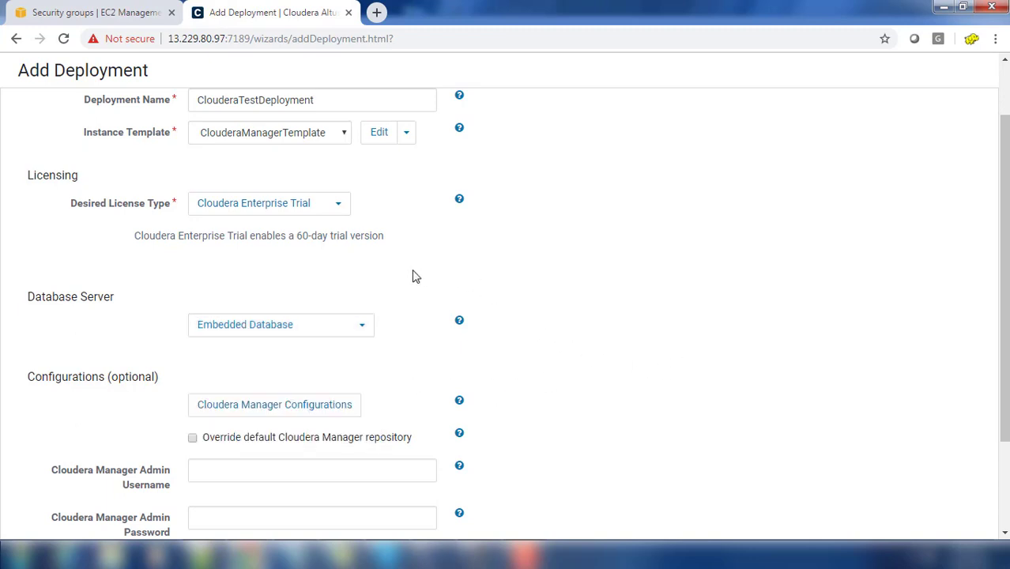
click(339, 327)
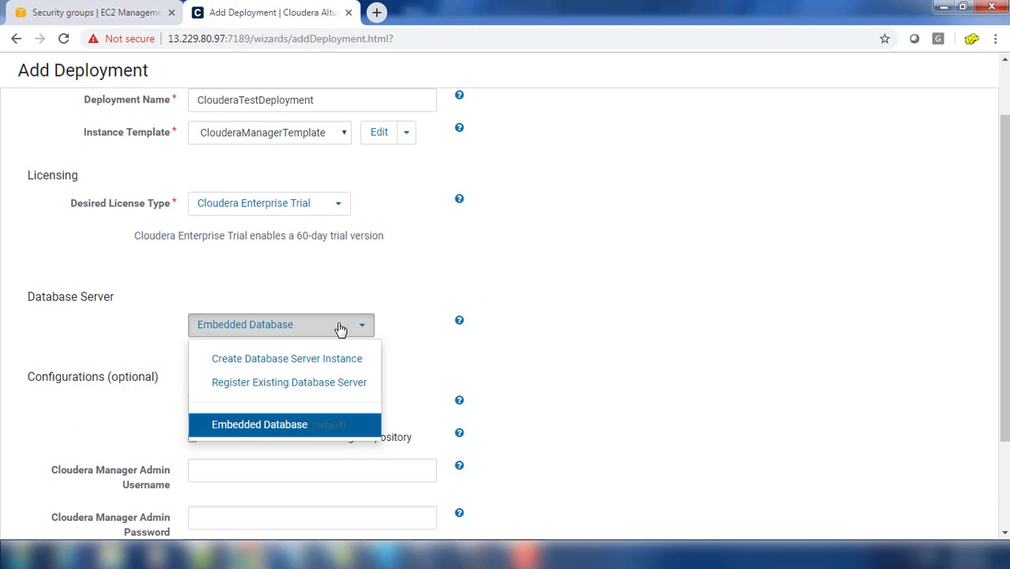
click(668, 341)
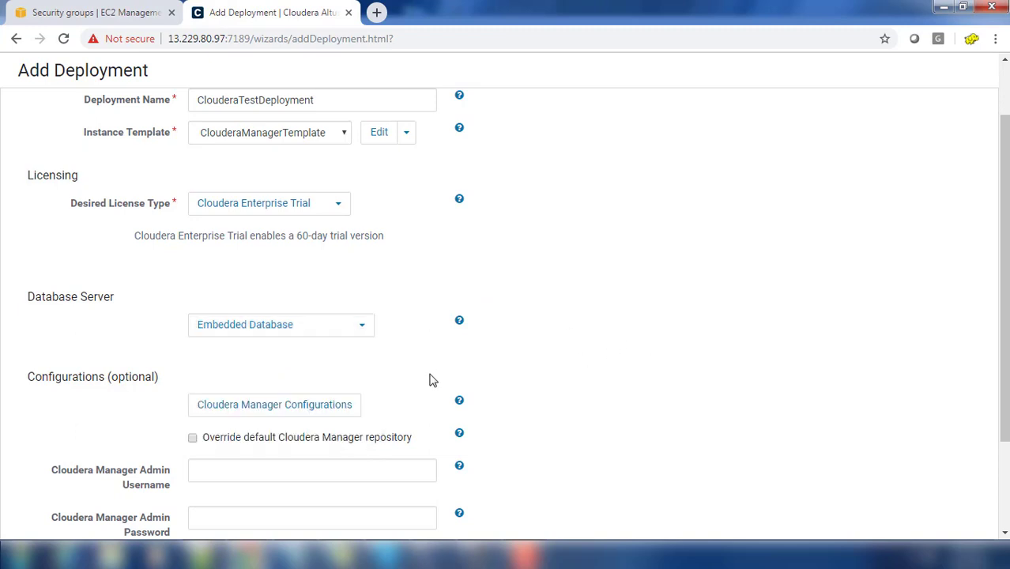
Step: Enter the admin username, password and password confirmation, then continue and confirm starting the instance
scroll(430, 380, down, 3)
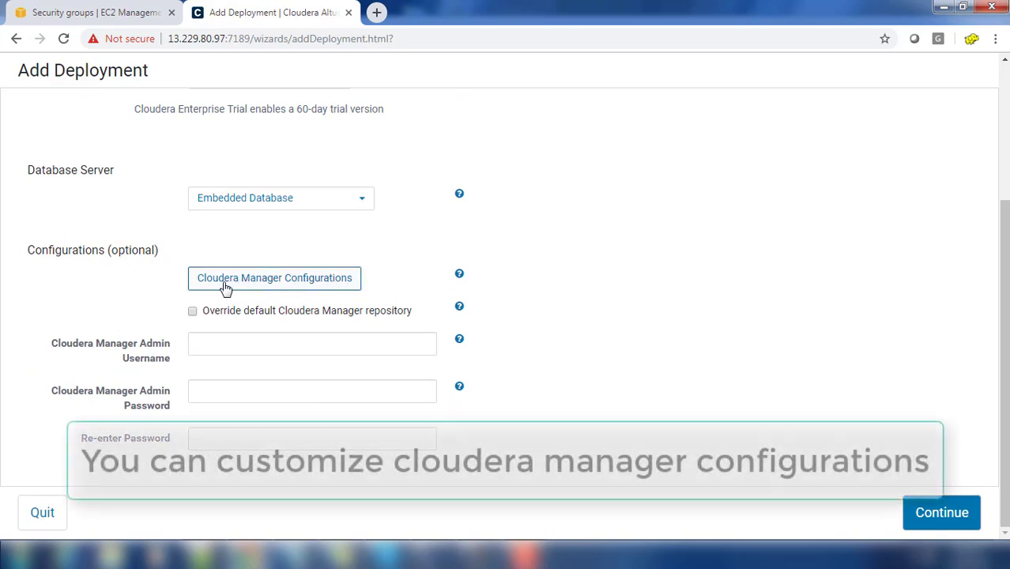
click(223, 345)
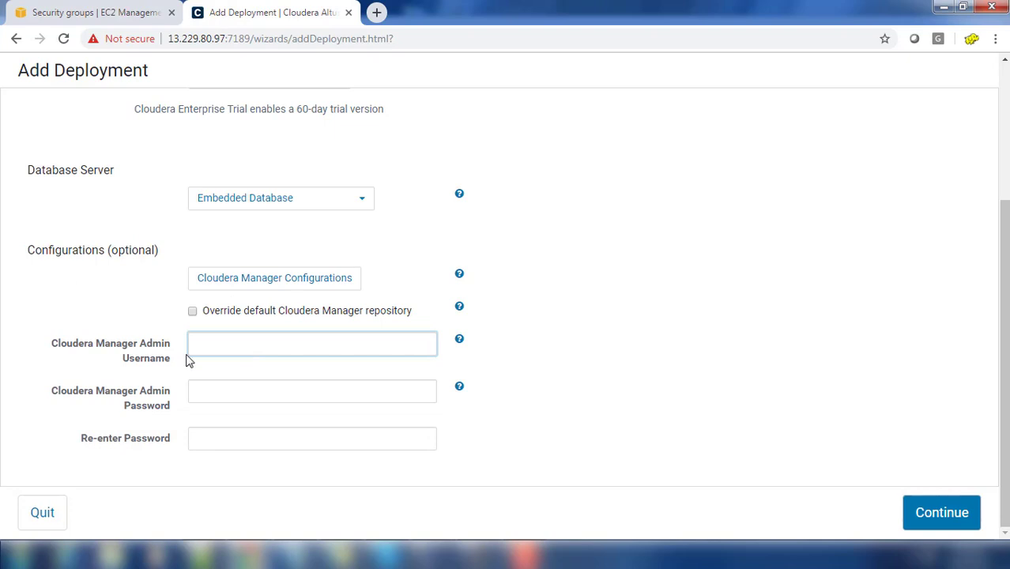
text(admin)
key(Tab)
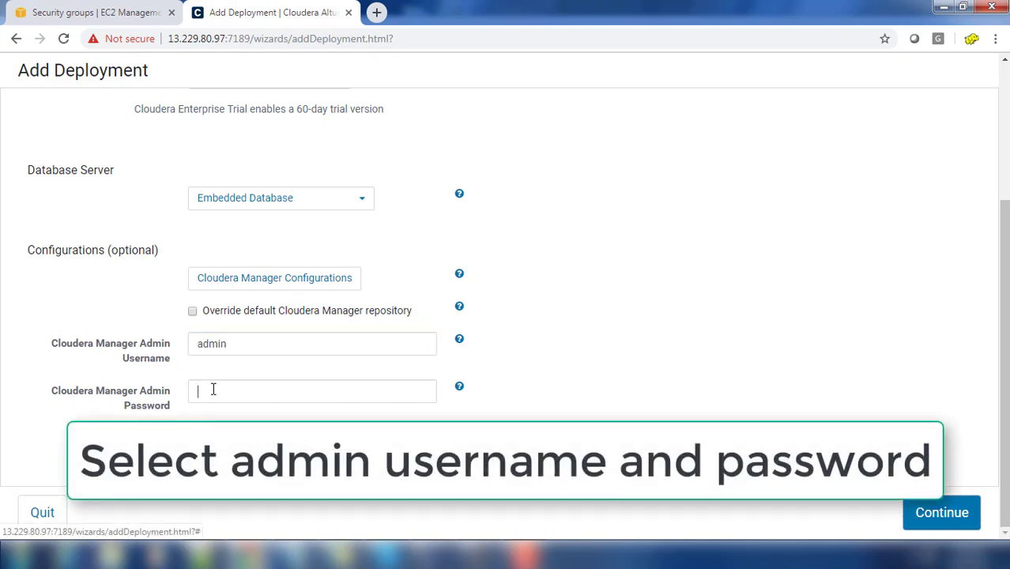
click(212, 389)
text(a)
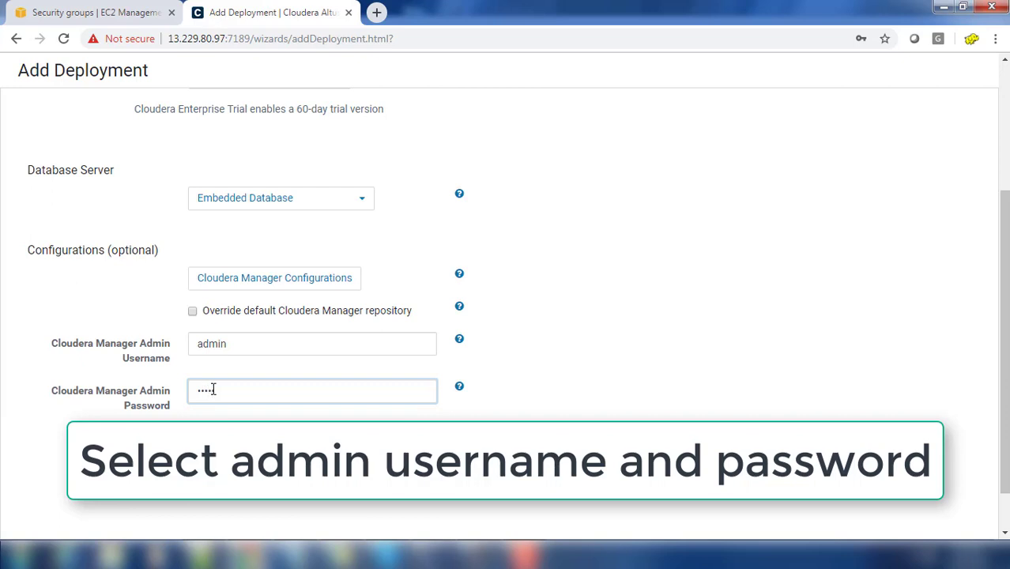
click(243, 440)
text(admi)
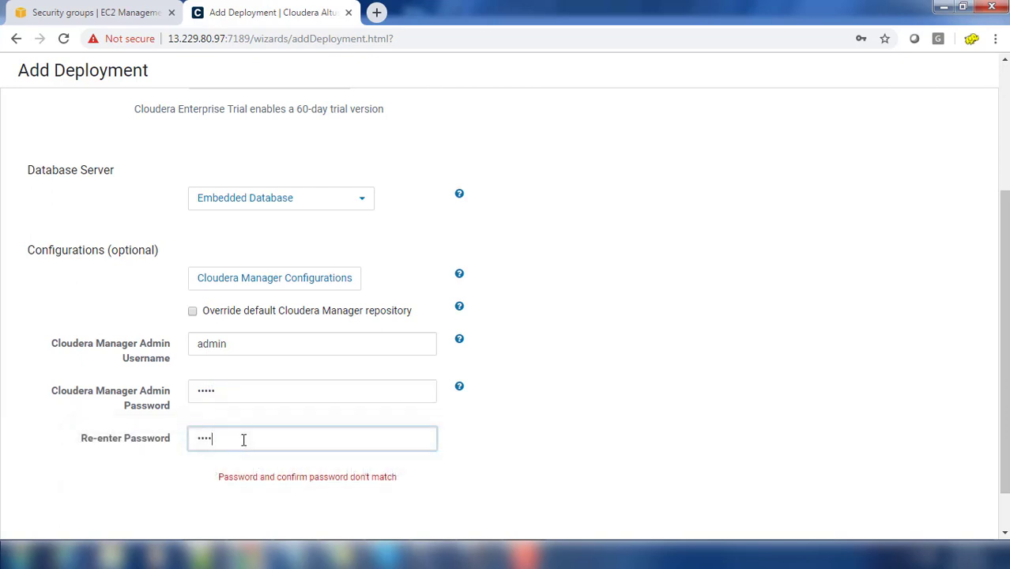
text(n)
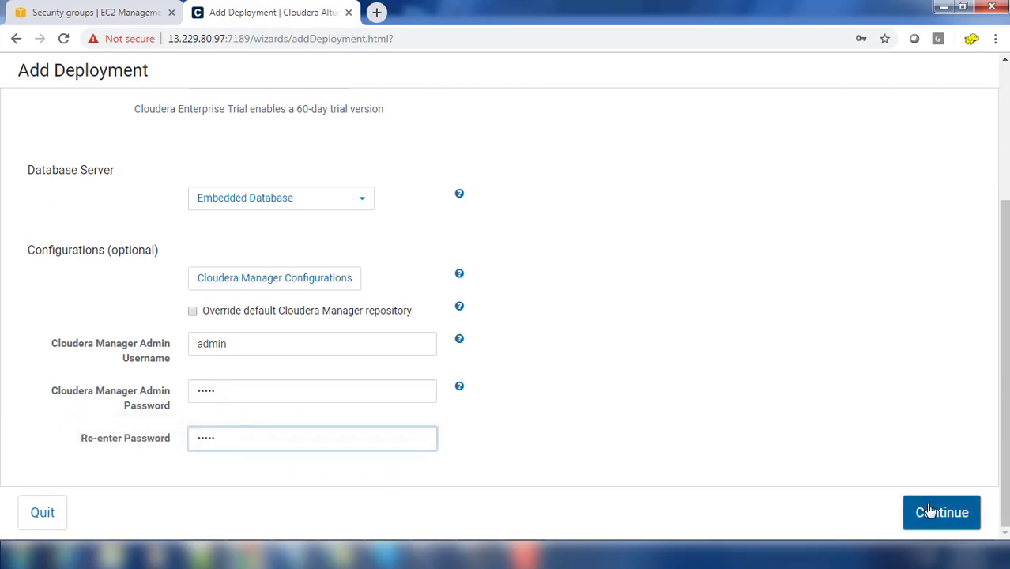
click(931, 514)
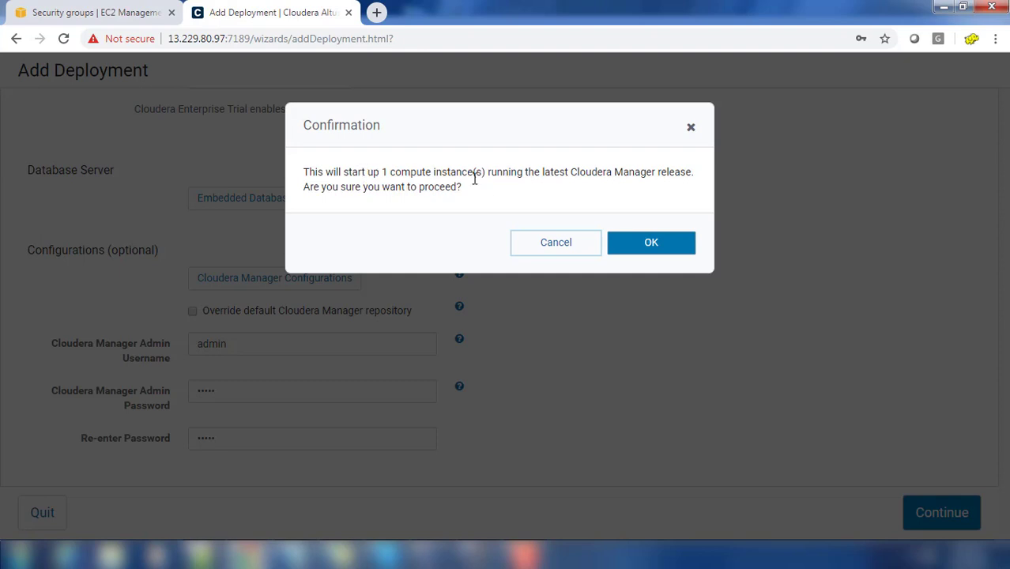
click(651, 246)
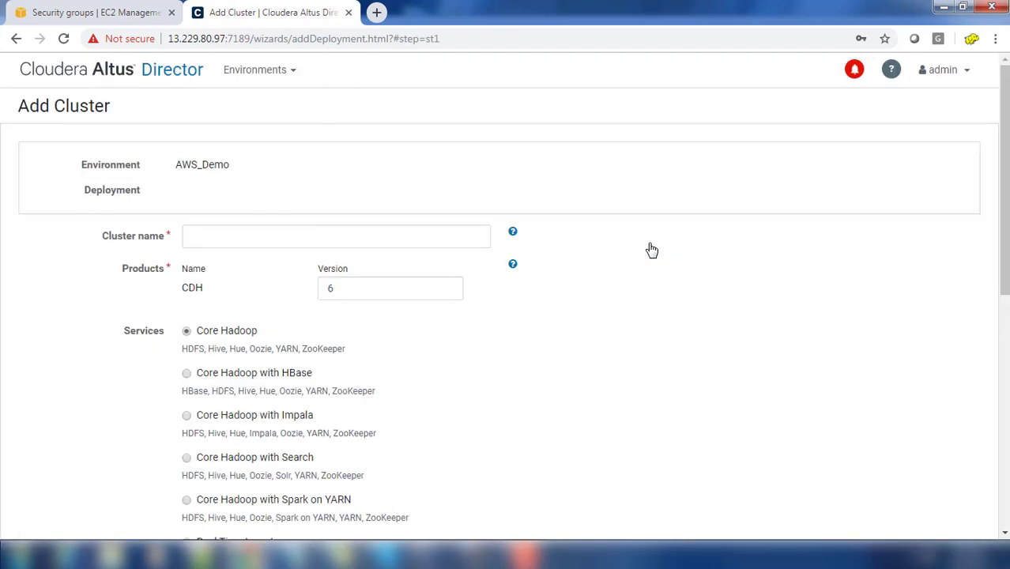
Step: Enter cluster name ClouderaTrial, leaving CDH 6 and Core Hadoop selected
click(313, 245)
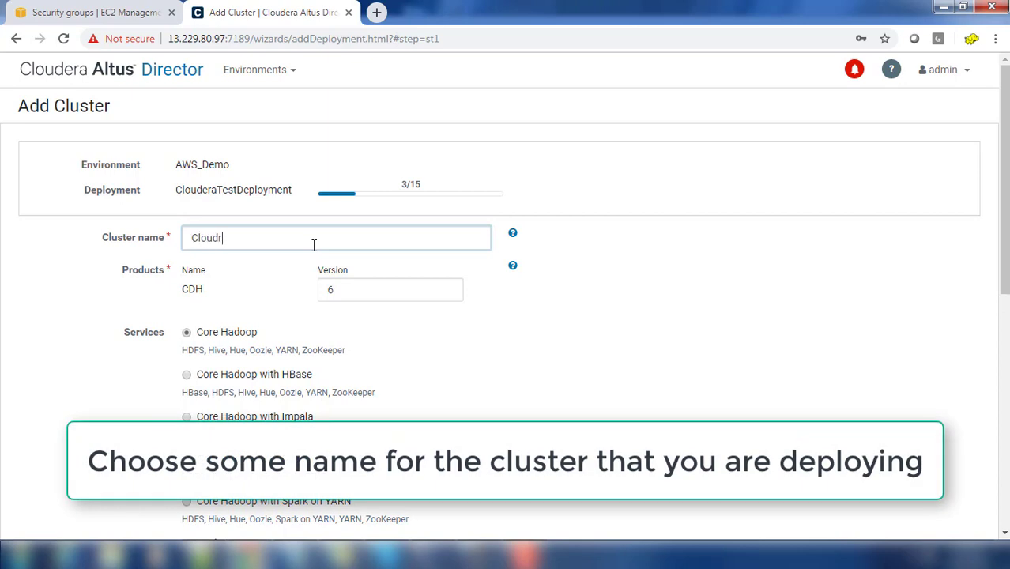
text(Clouderta)
key(BackSpace)
key(BackSpace)
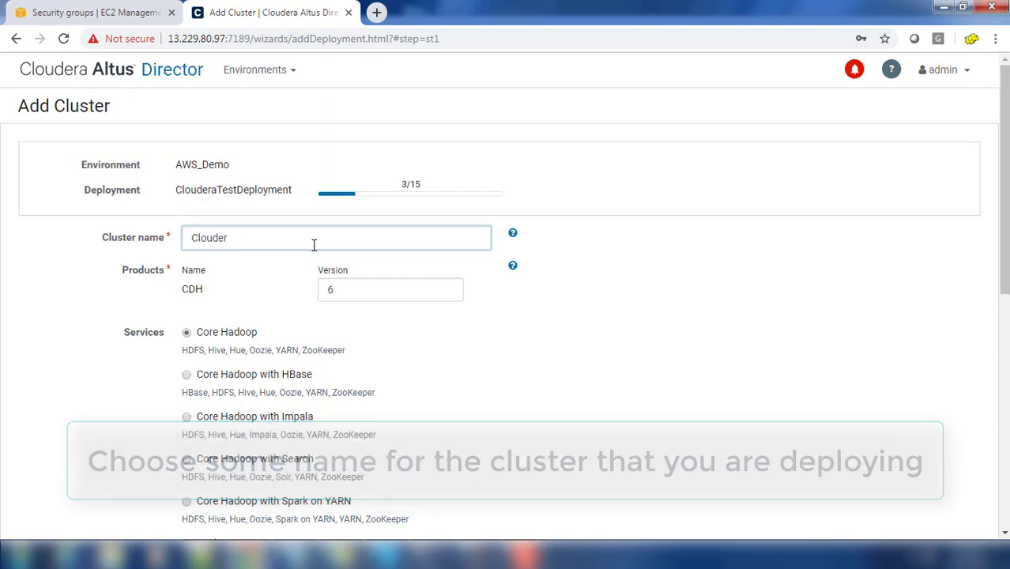
text(aTrial)
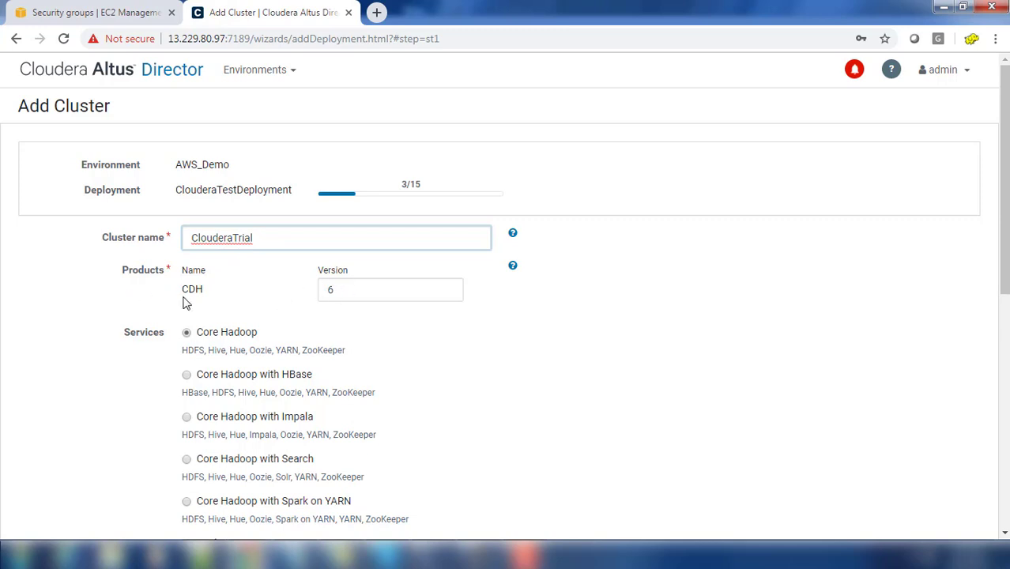
click(348, 297)
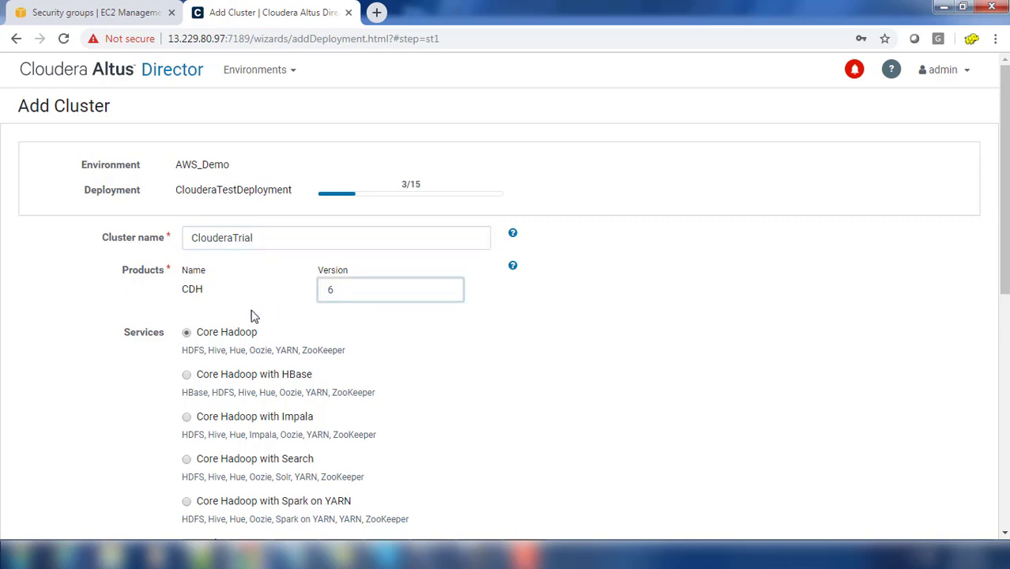
scroll(492, 386, down, 2)
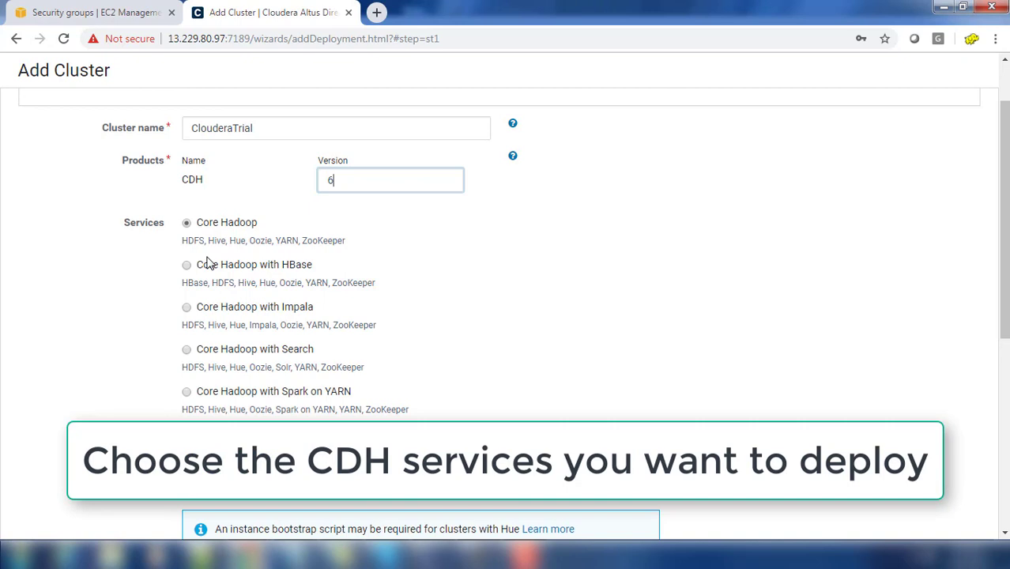
scroll(209, 268, down, 1)
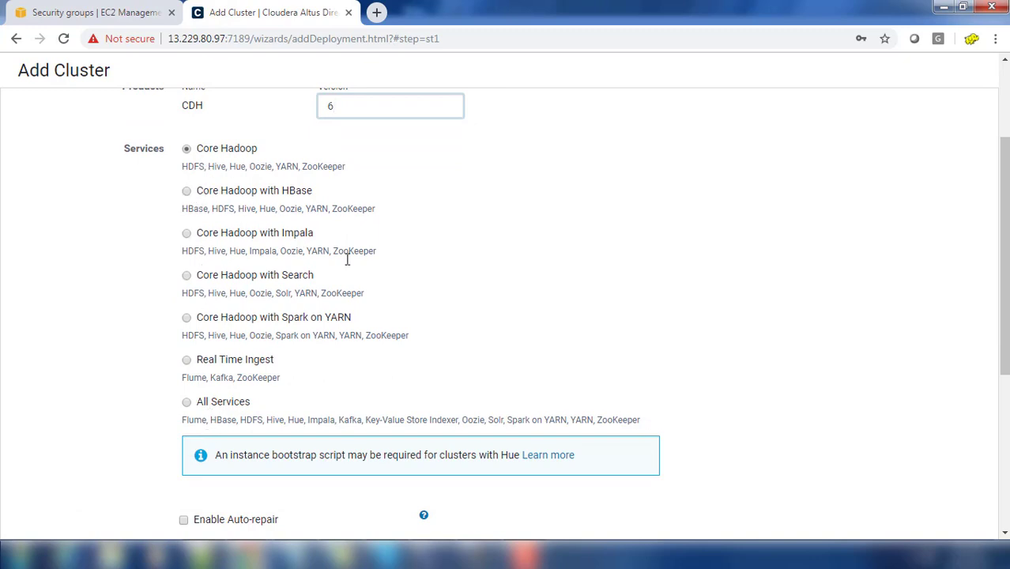
scroll(380, 265, down, 2)
Step: Assign MasterTemplate to masters and WorkerHostTempalte to workers, reducing workers from 11 to 3
scroll(320, 338, down, 2)
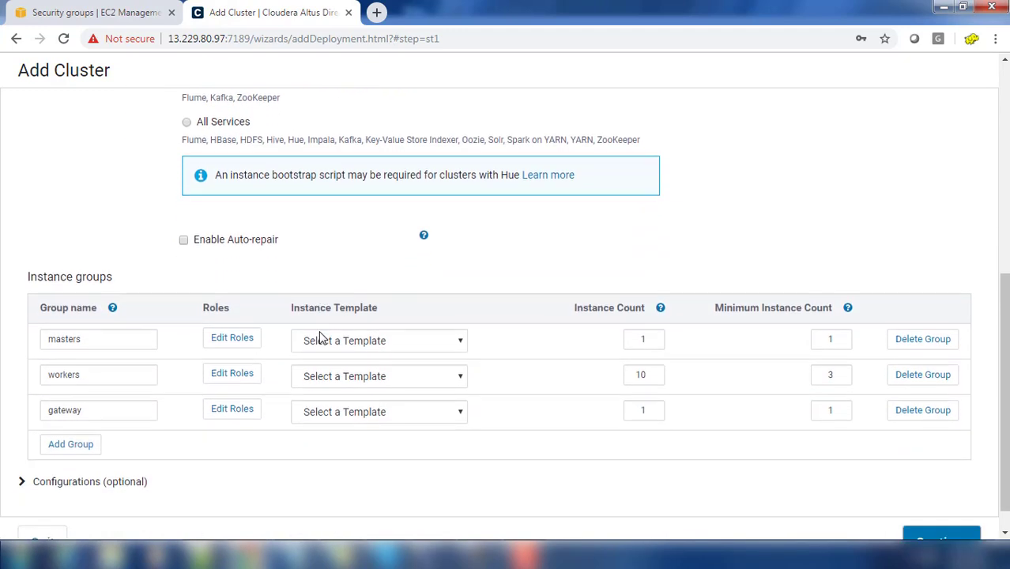
click(119, 328)
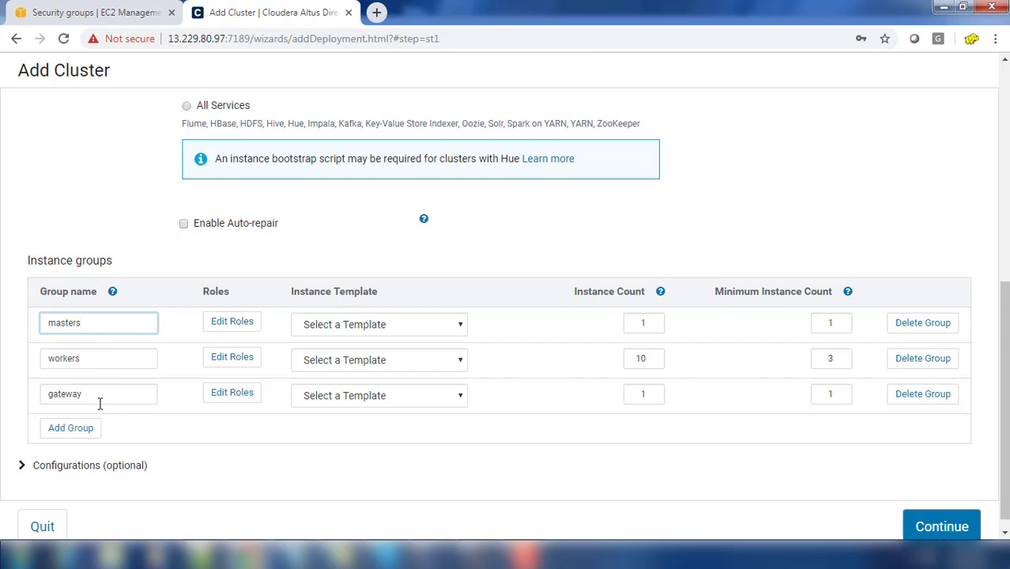
click(352, 326)
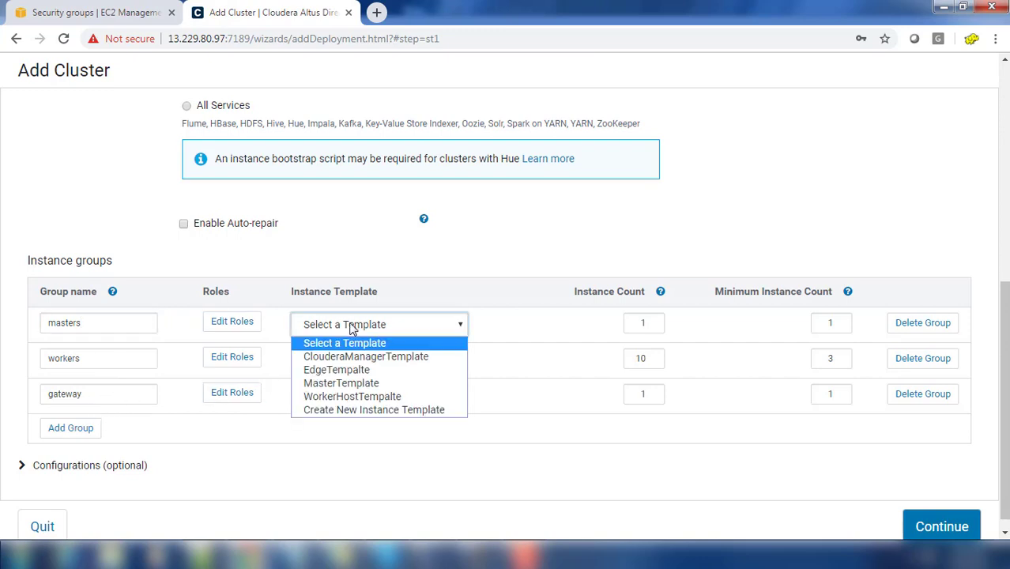
click(336, 384)
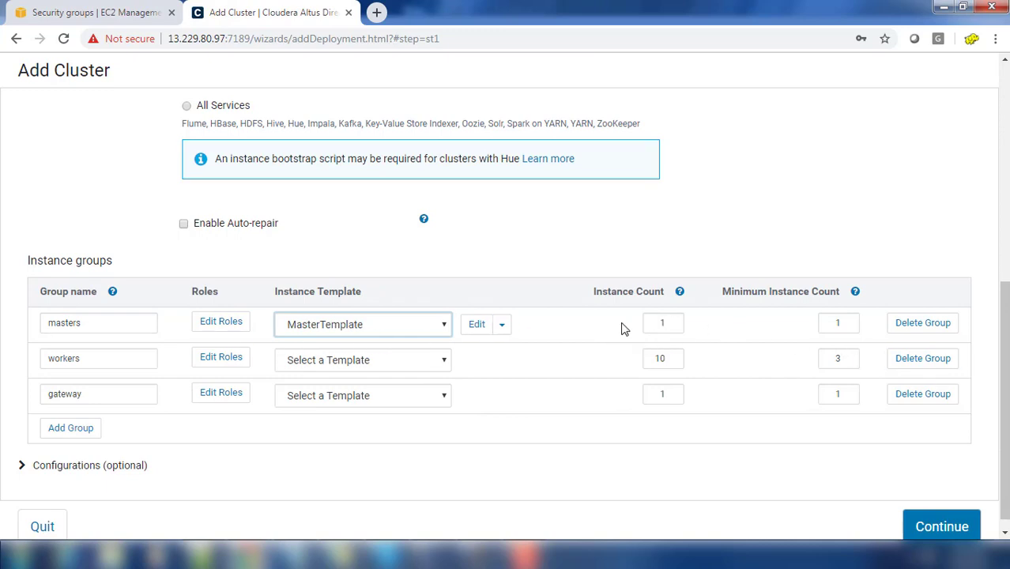
click(446, 364)
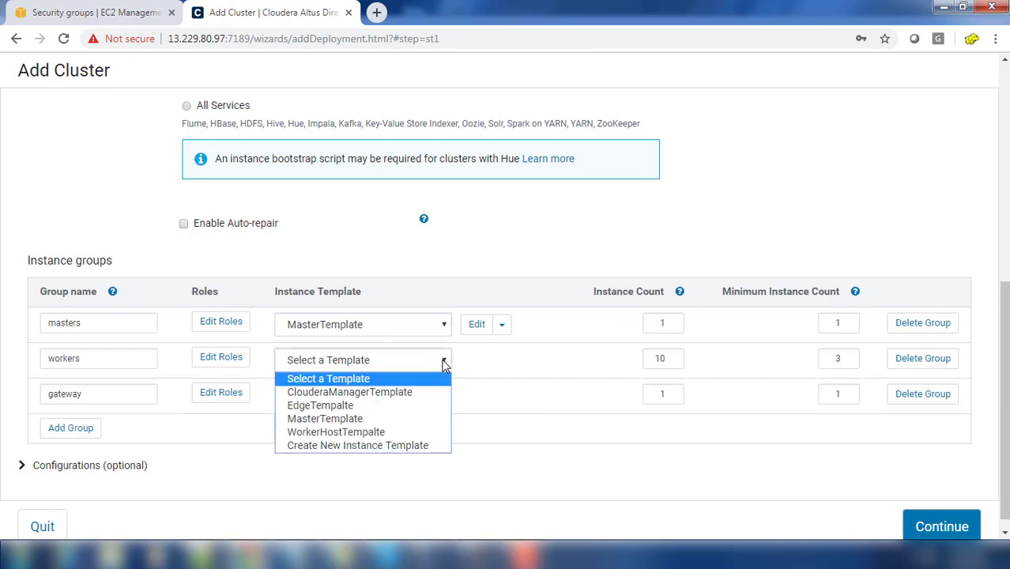
click(342, 433)
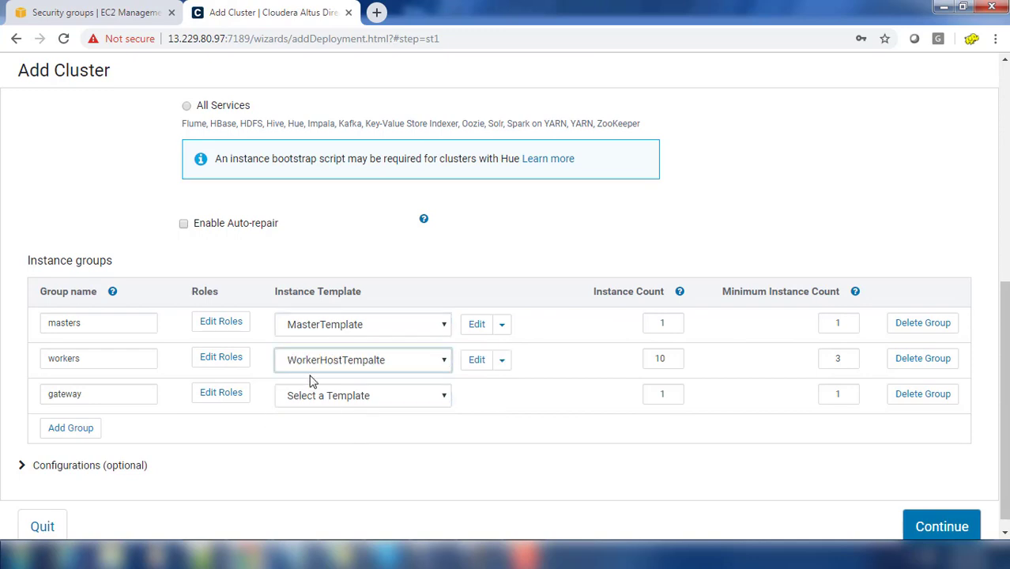
click(668, 360)
drag(657, 358, 676, 363)
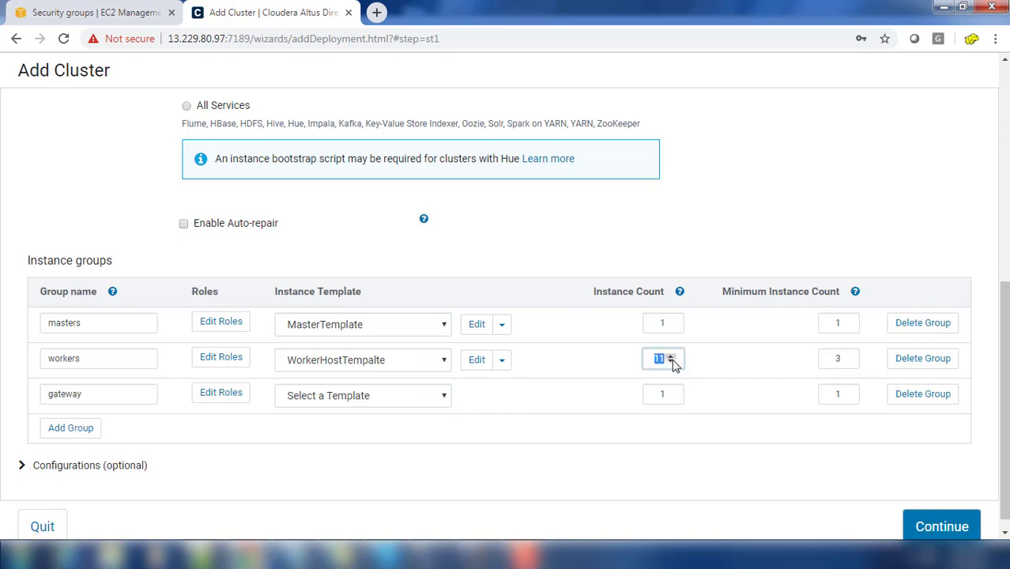
text(3)
Step: Assign EdgeTempalte to the gateway group
click(343, 399)
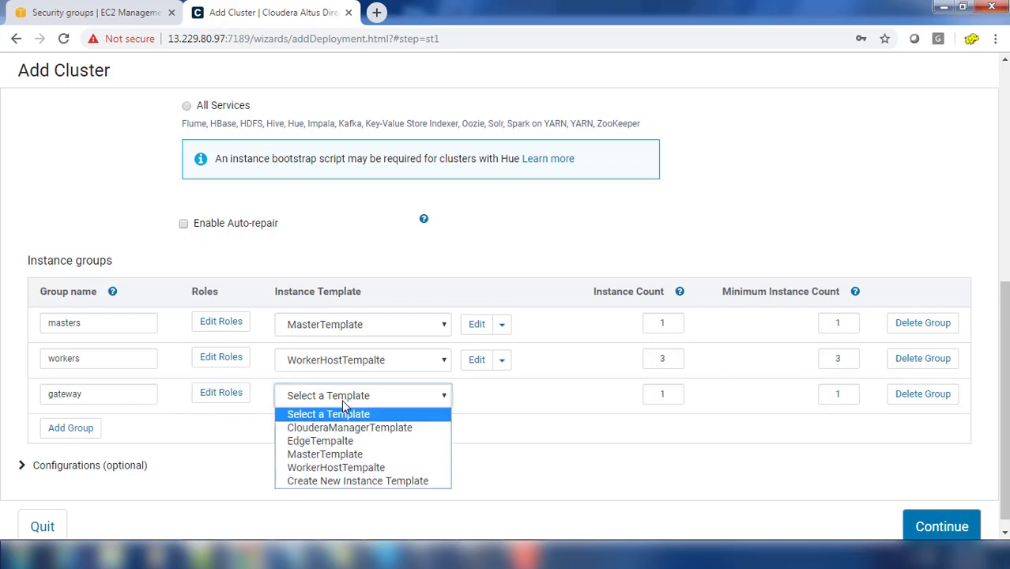
click(327, 445)
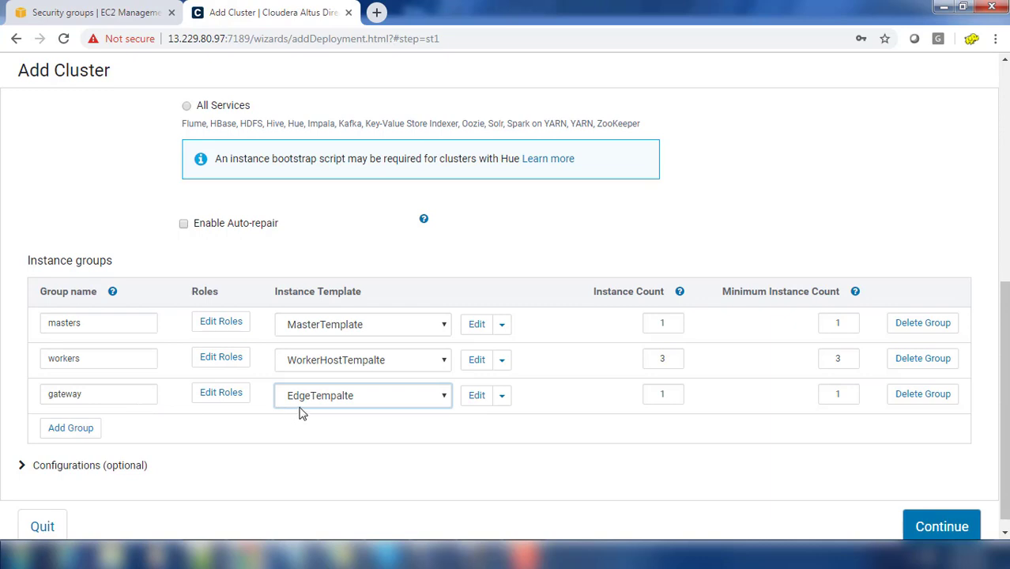
scroll(300, 413, down, 1)
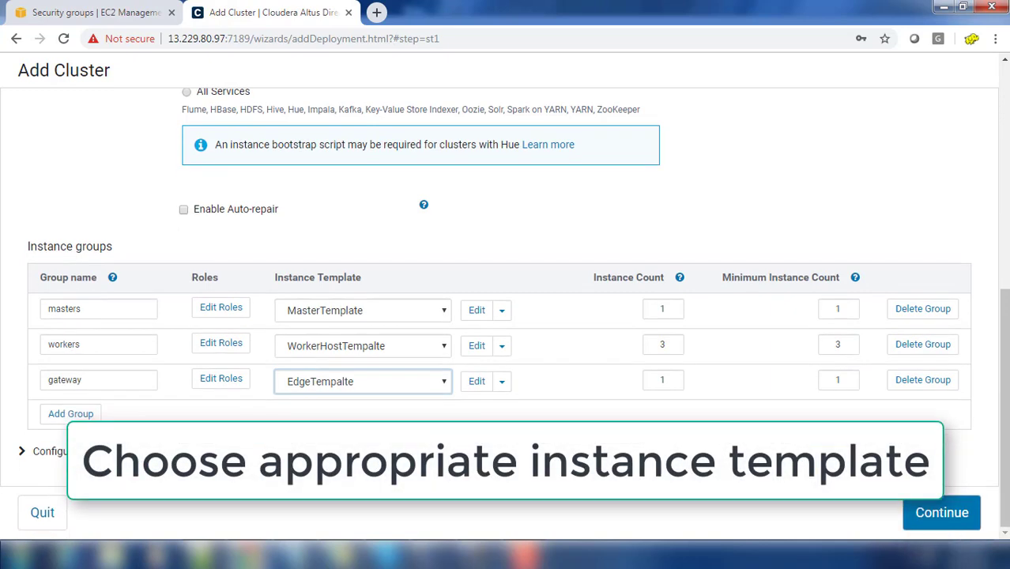
Step: Expand the optional Configurations, continue, and confirm starting the 5 compute instances
click(41, 451)
scroll(162, 408, down, 2)
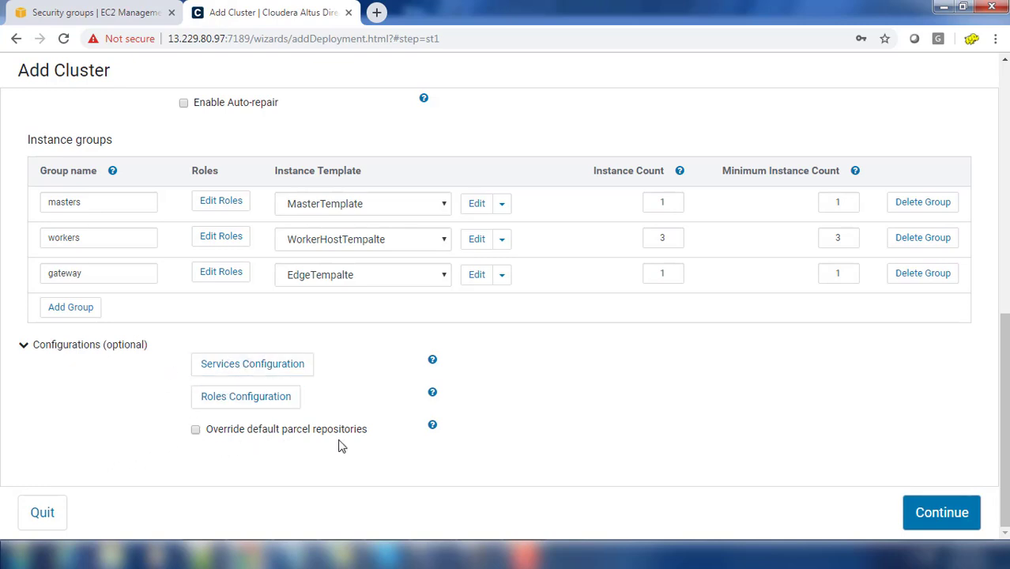
click(942, 514)
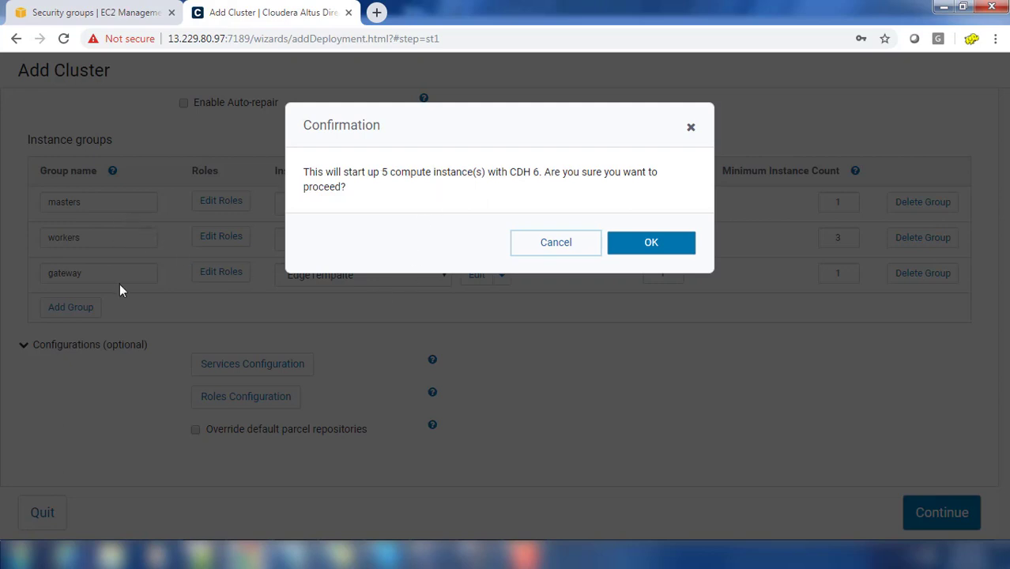
click(645, 248)
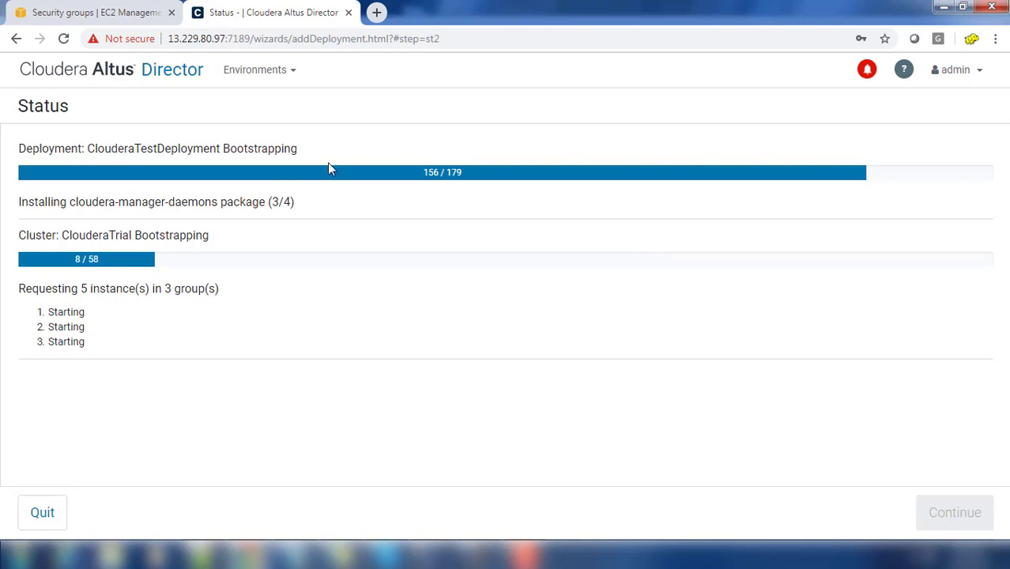
Step: Open EC2 Running Instances in the AWS console, enlarge the list and refresh it
click(103, 14)
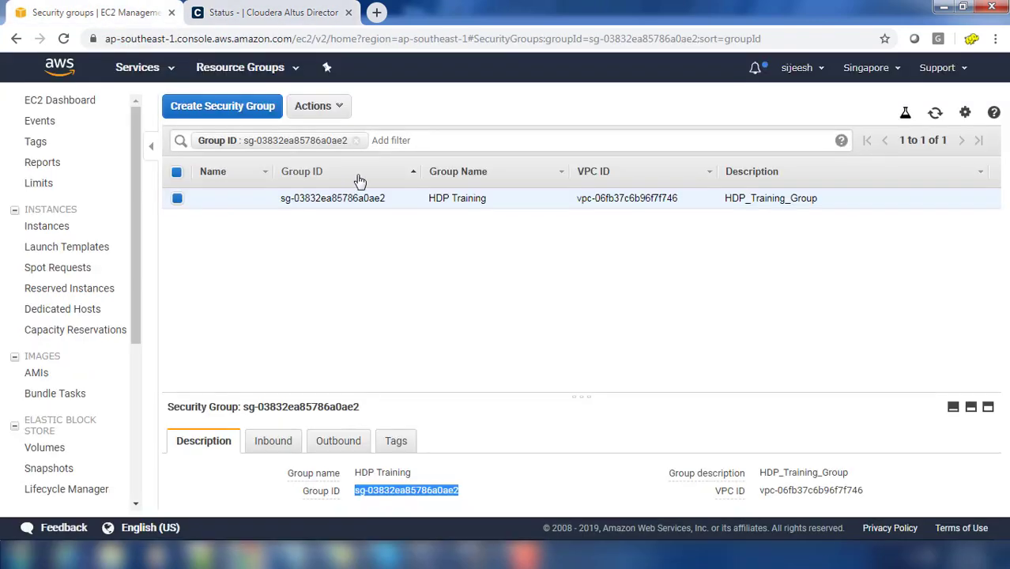
click(64, 103)
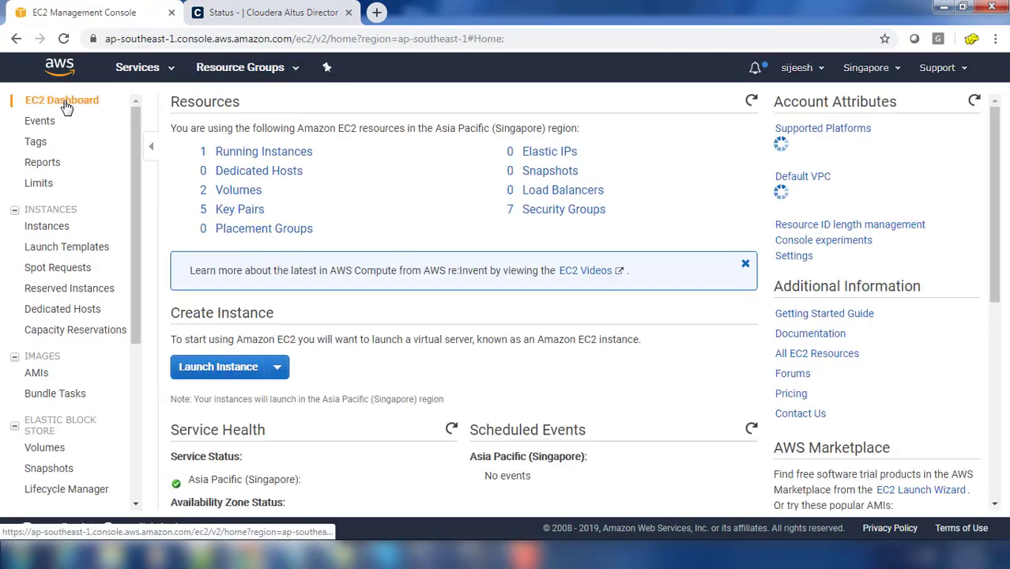
click(278, 154)
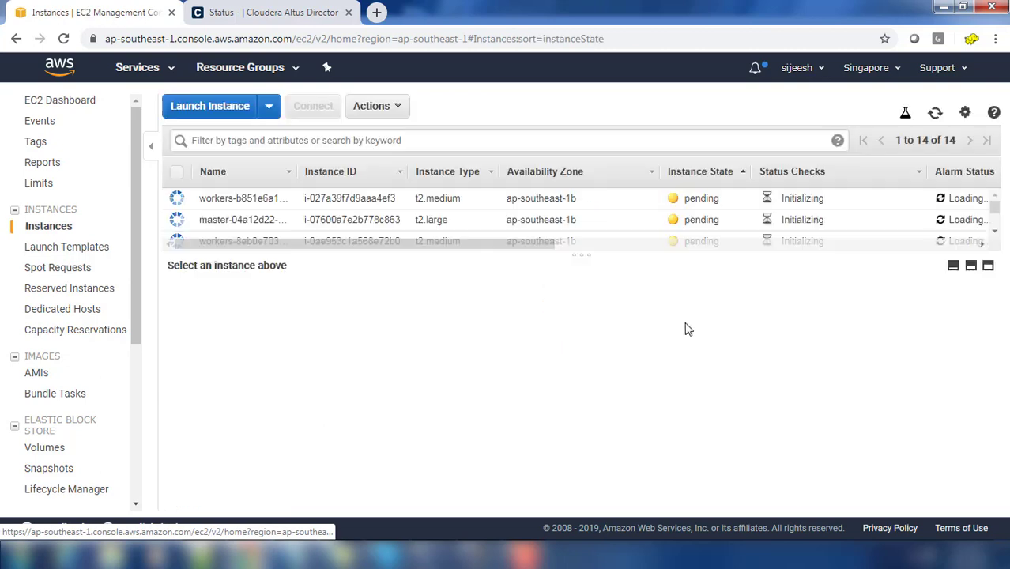
drag(577, 261, 630, 325)
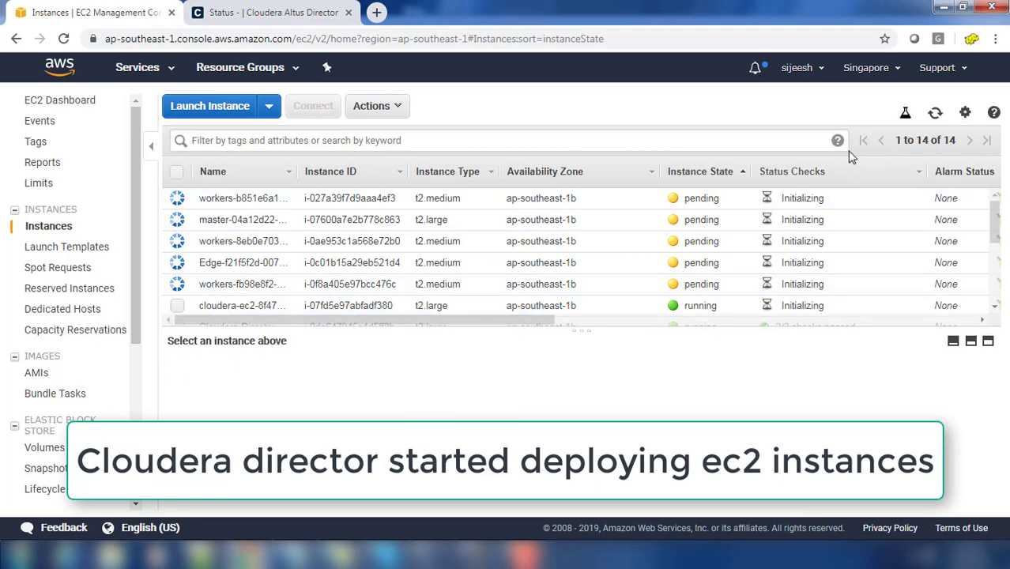
click(936, 112)
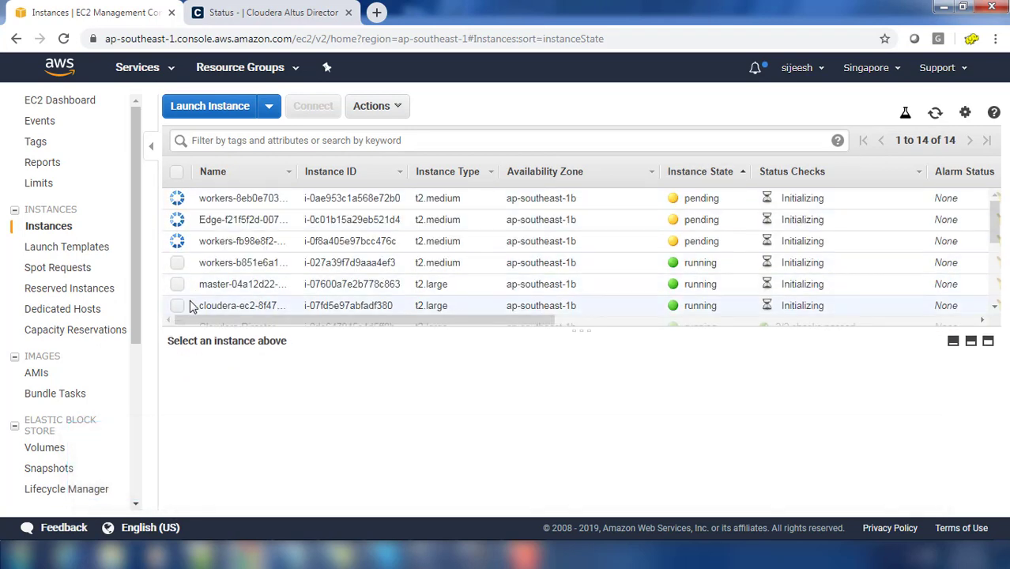
drag(408, 327, 409, 362)
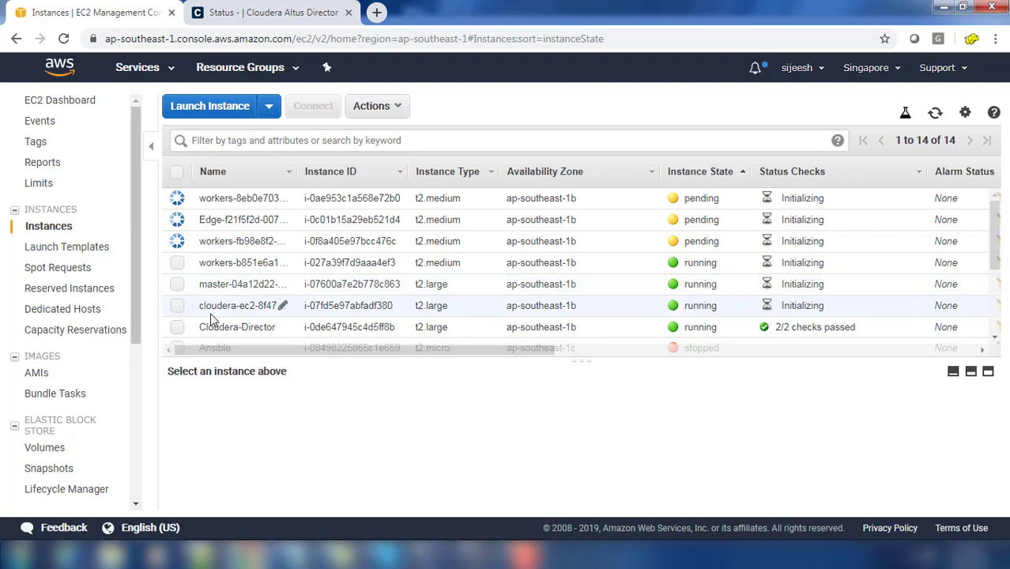
Step: Inspect the Cloudera Manager server instance's tags, including its template name and Cloudera-Manager-Server role
click(177, 173)
click(177, 173)
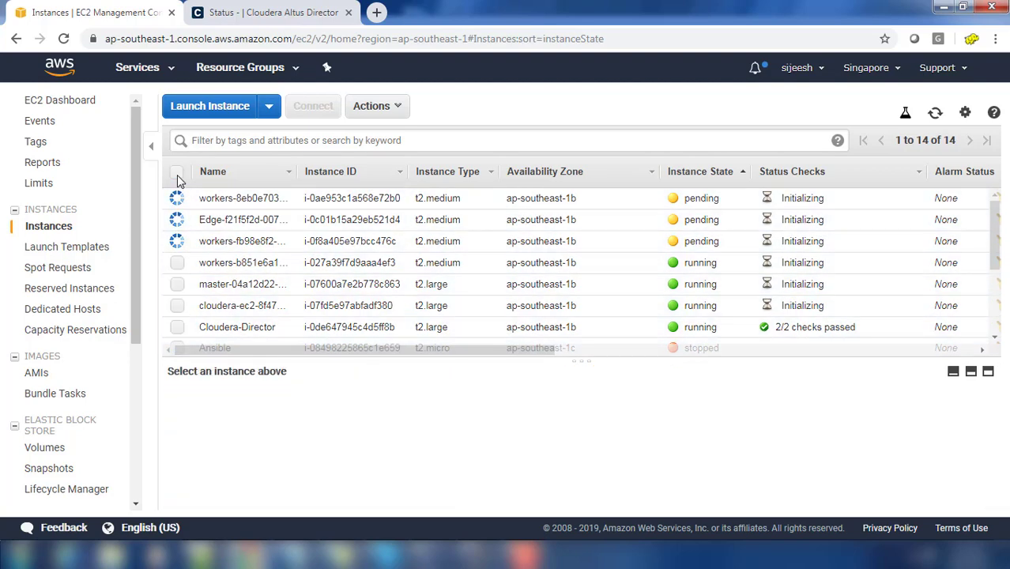
click(177, 306)
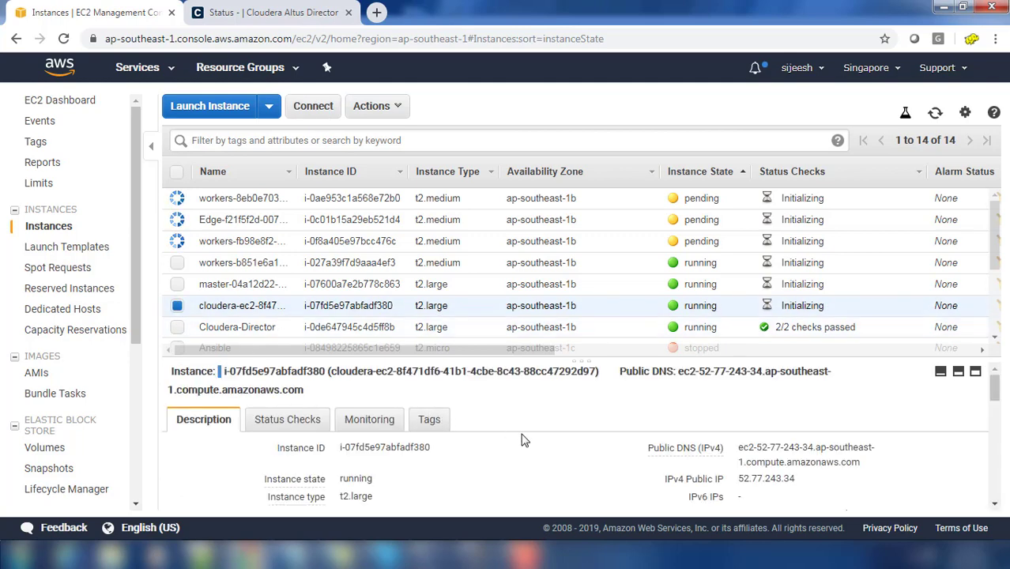
click(431, 419)
scroll(668, 478, down, 2)
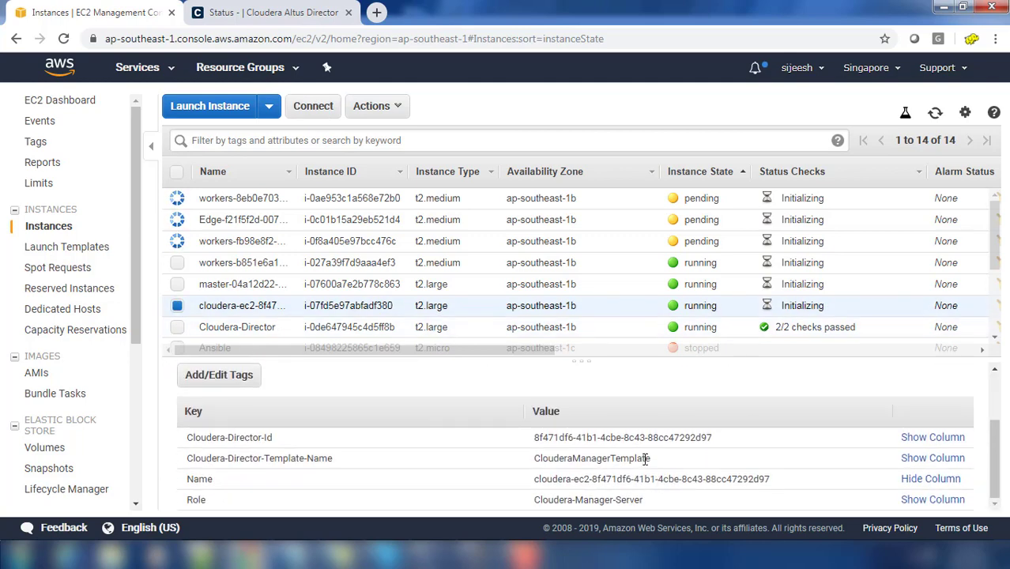
drag(644, 458, 565, 458)
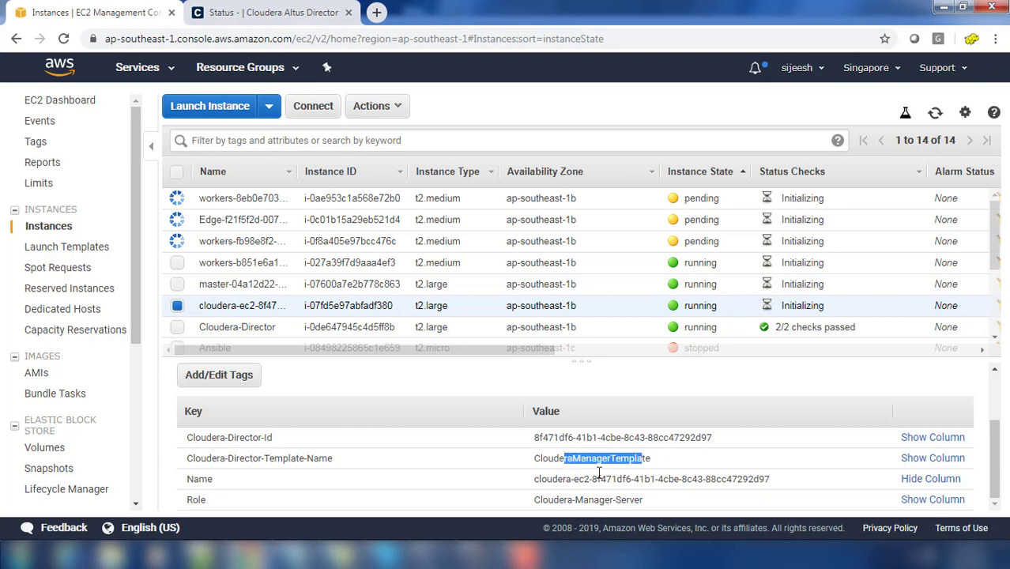
drag(644, 500, 559, 500)
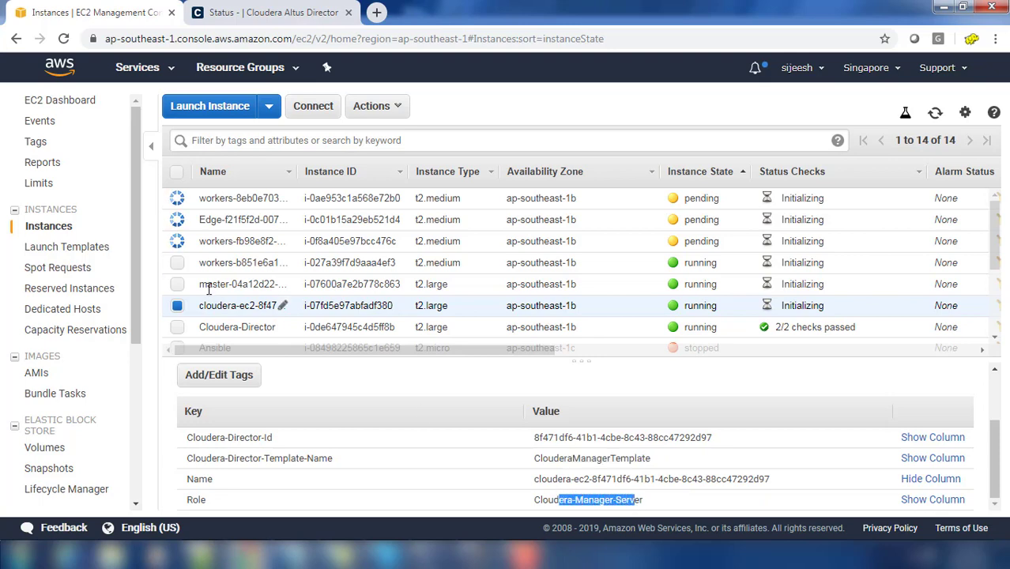
click(178, 307)
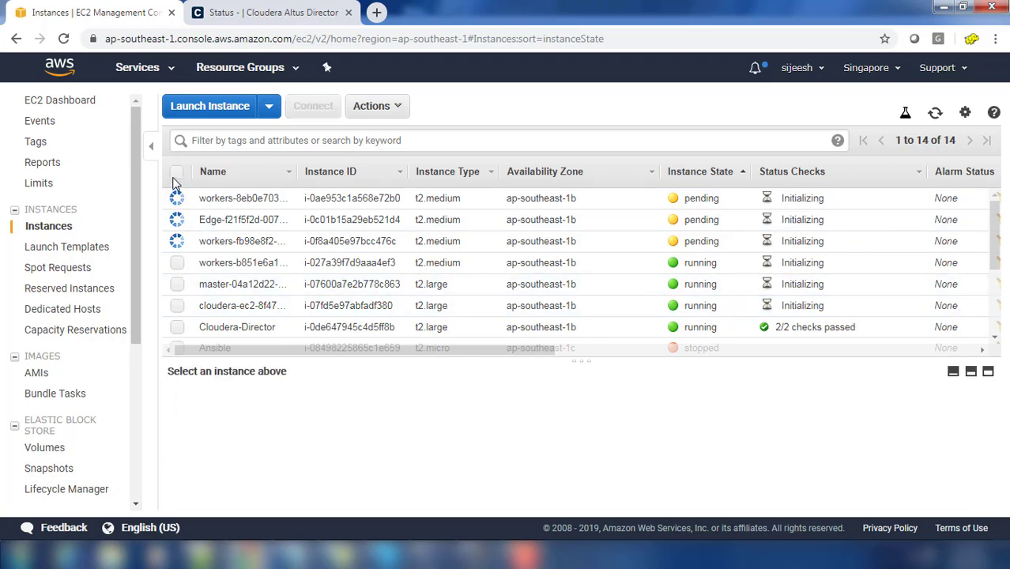
Step: Check ClouderaTrial's Hosts progress on the Altus Director dashboard, then return to the EC2 instance list
click(227, 21)
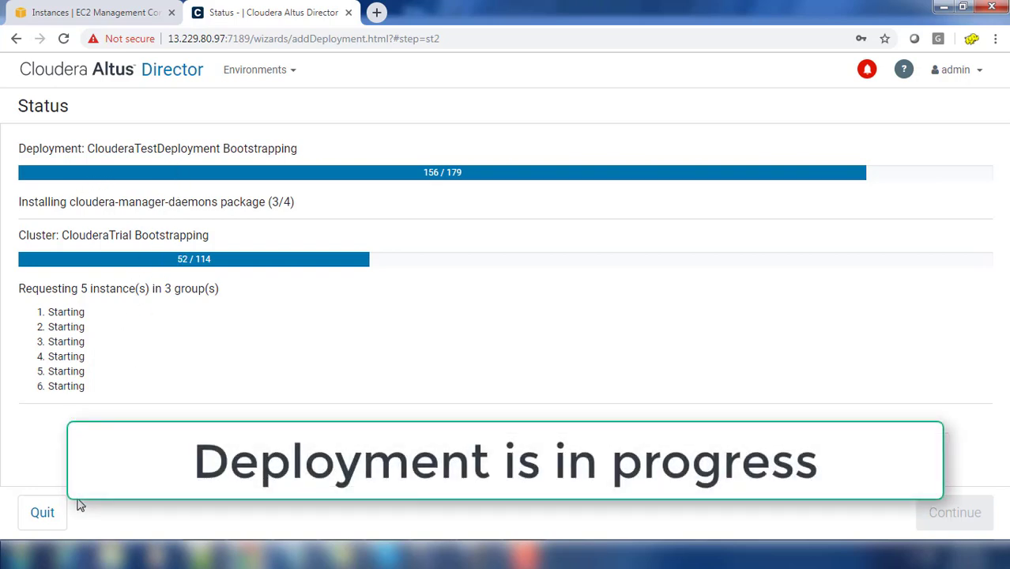
click(52, 518)
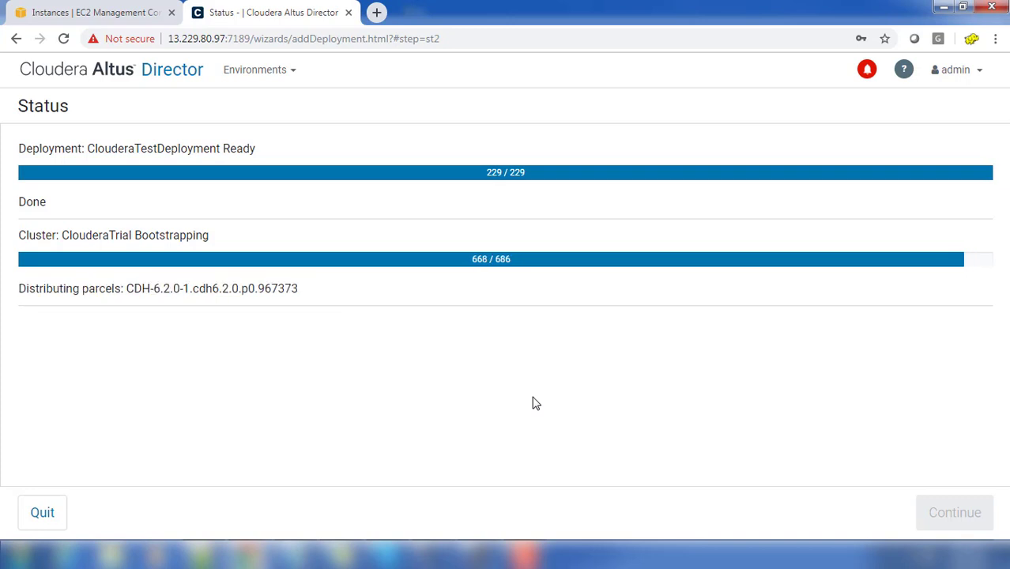
click(93, 77)
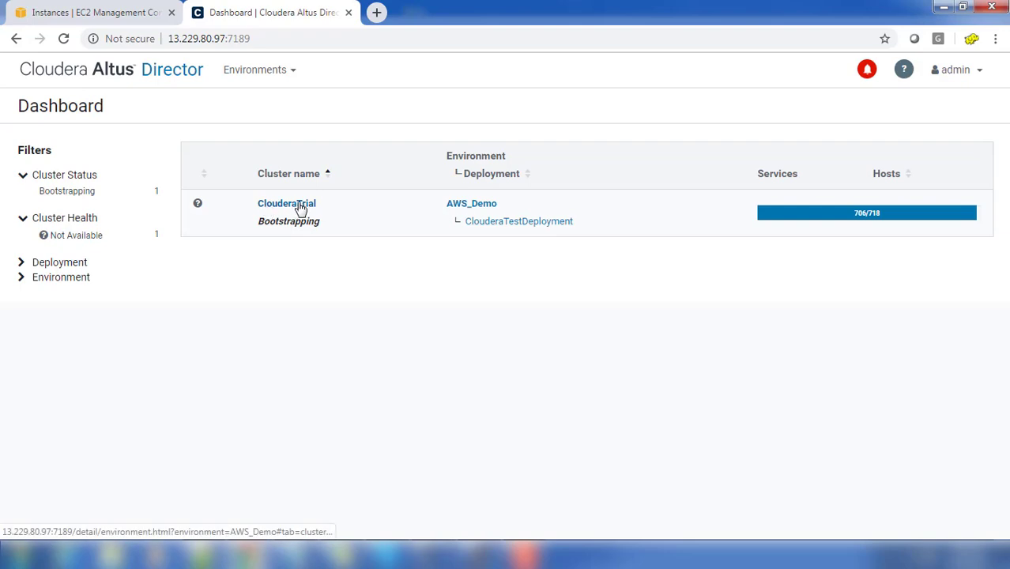
mouse_move(904, 222)
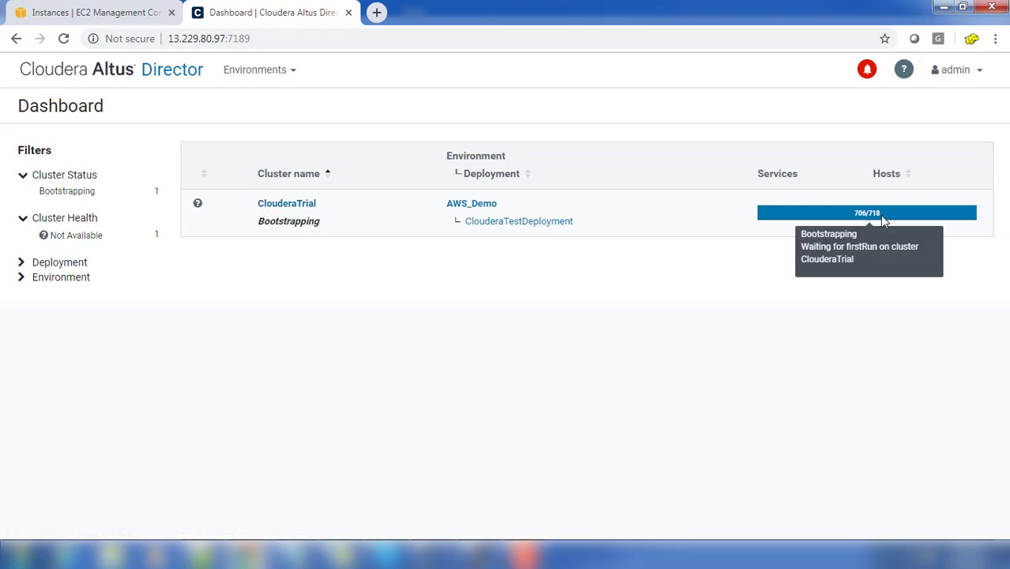
click(117, 13)
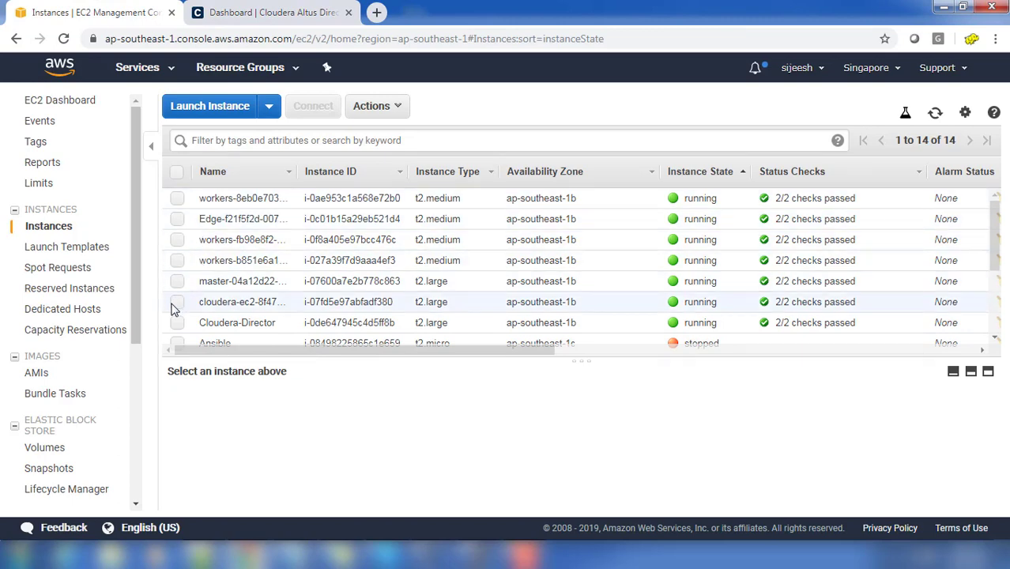
Step: Select the cloudera-ec2 instance and review its Tags details
click(176, 303)
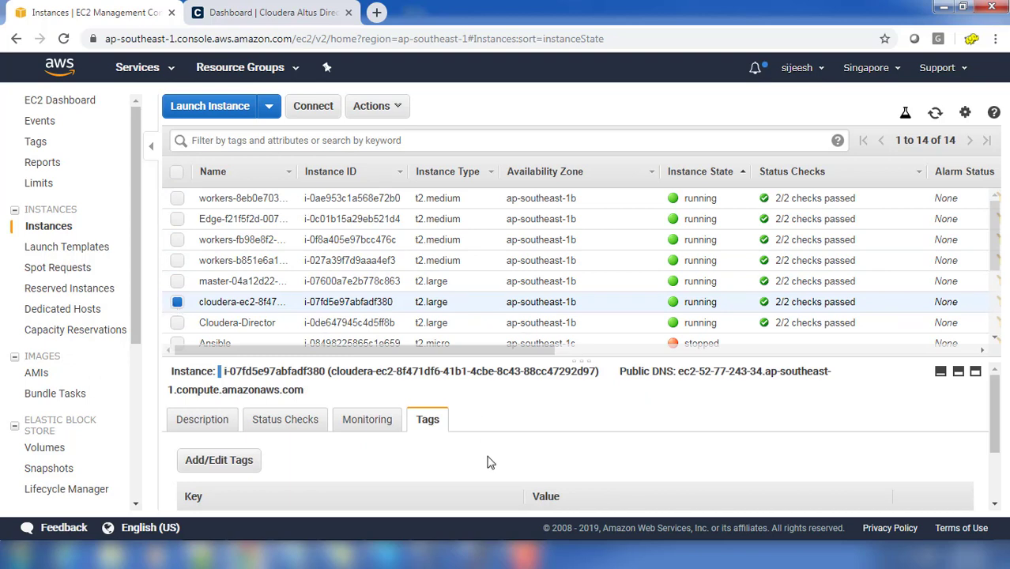
scroll(488, 466, down, 1)
scroll(599, 486, down, 1)
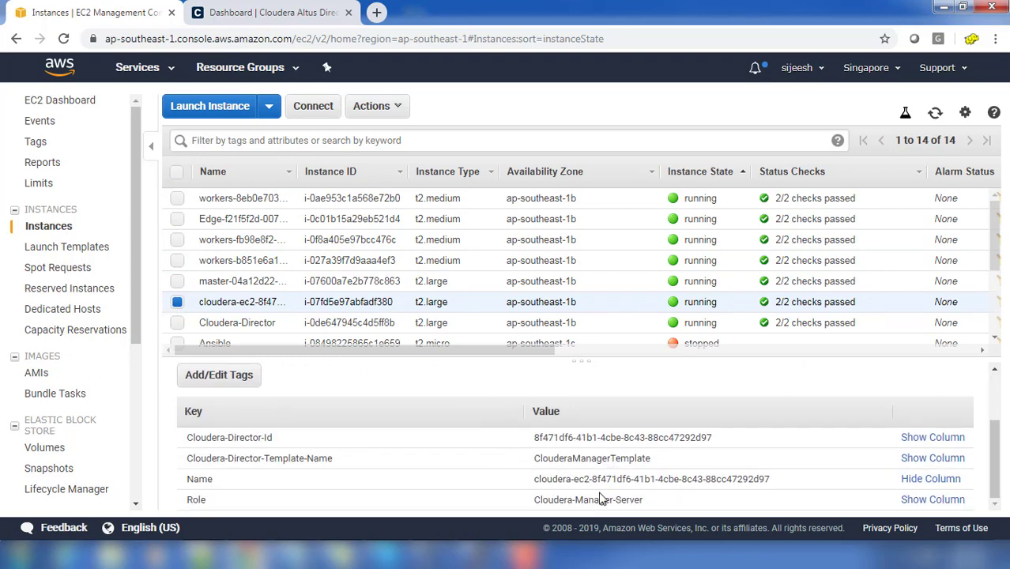
scroll(585, 498, up, 1)
scroll(575, 494, down, 1)
scroll(280, 488, up, 1)
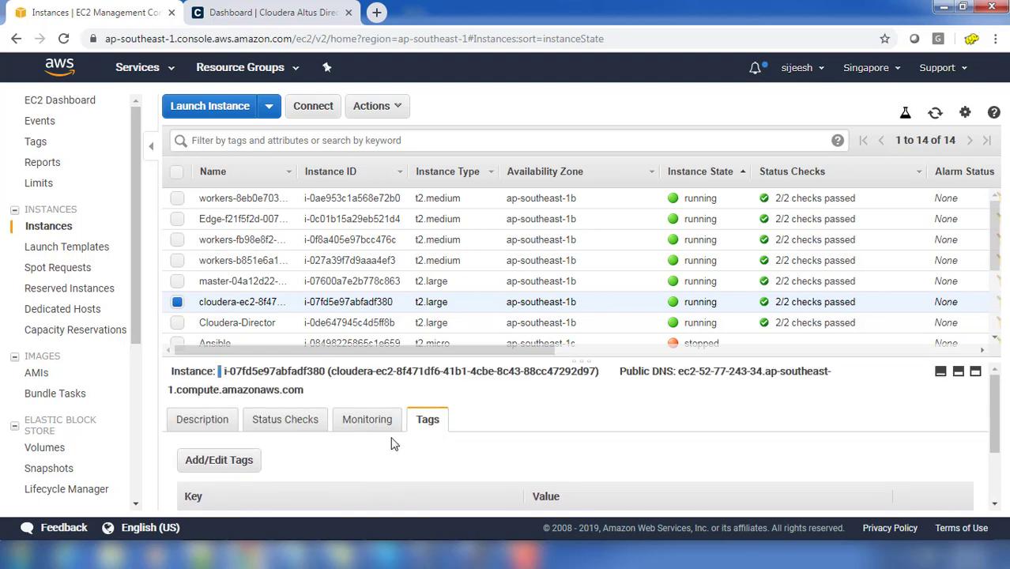
Step: Copy public IP 52.77.243.34 from the Description details and open a new browser tab
click(211, 427)
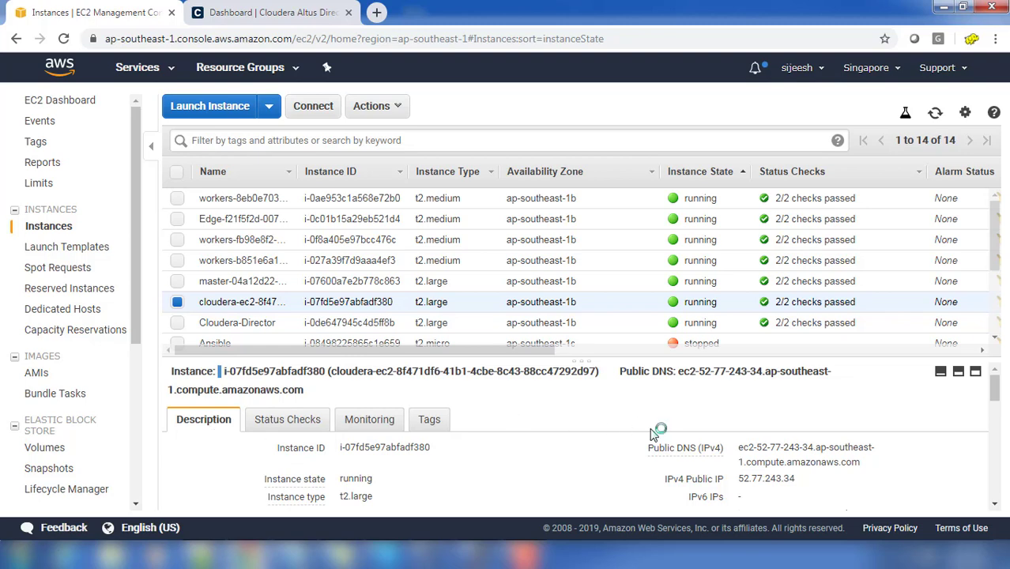
scroll(656, 458, down, 3)
mouse_move(709, 468)
scroll(710, 468, up, 1)
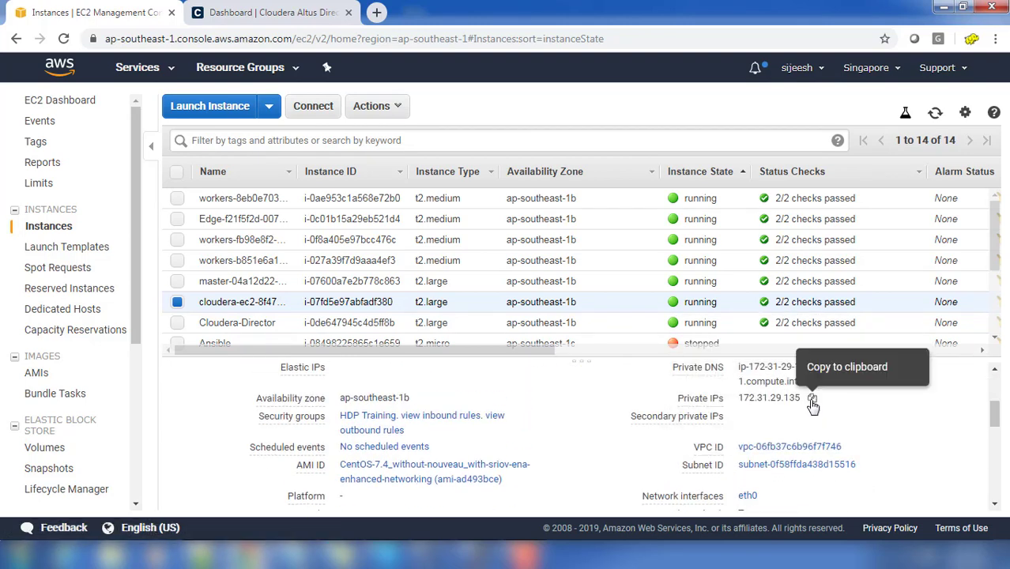
scroll(810, 407, up, 3)
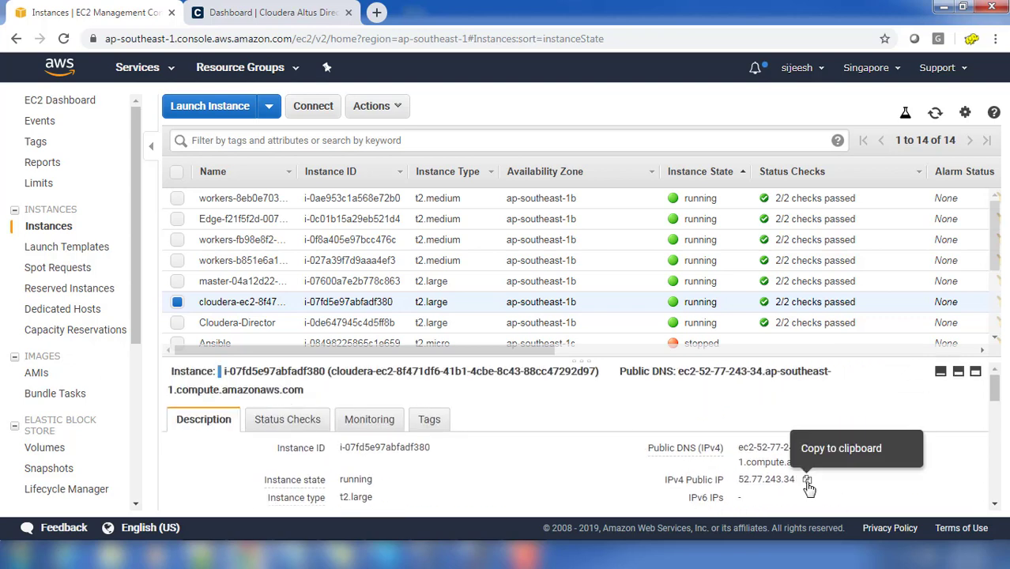
click(807, 479)
click(377, 14)
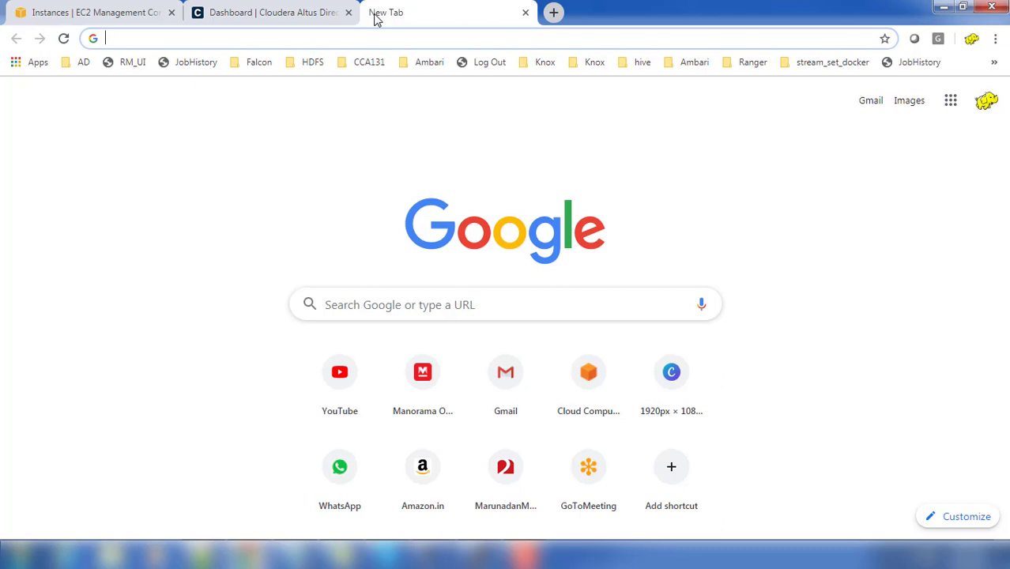
text(http://)
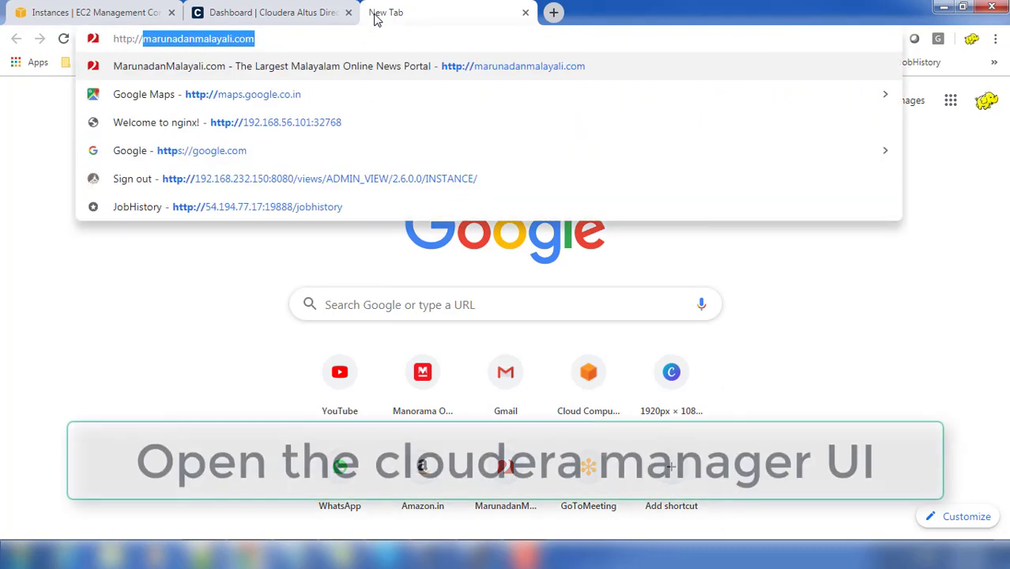
text(52.77.243.34:)
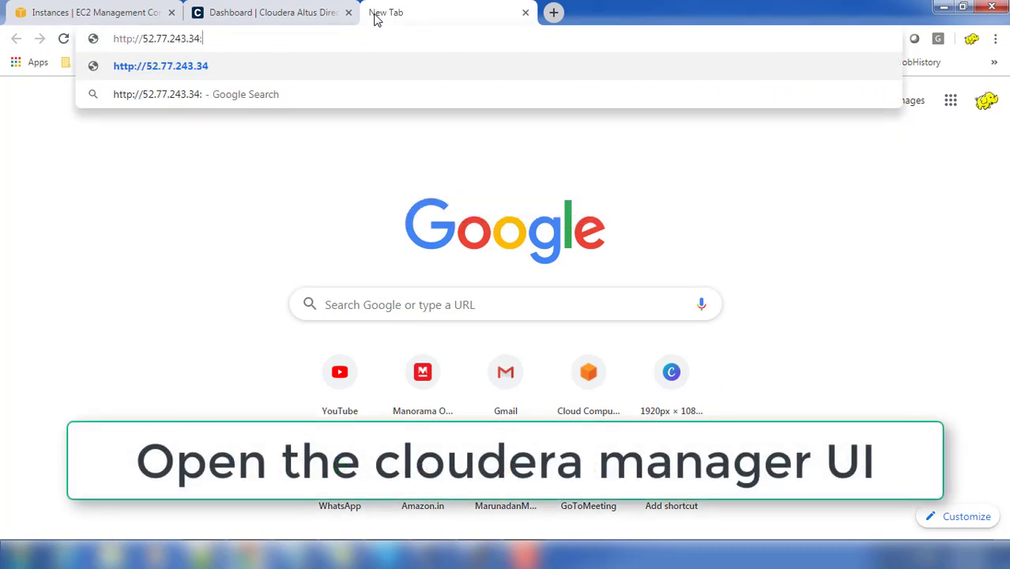
text(7180)
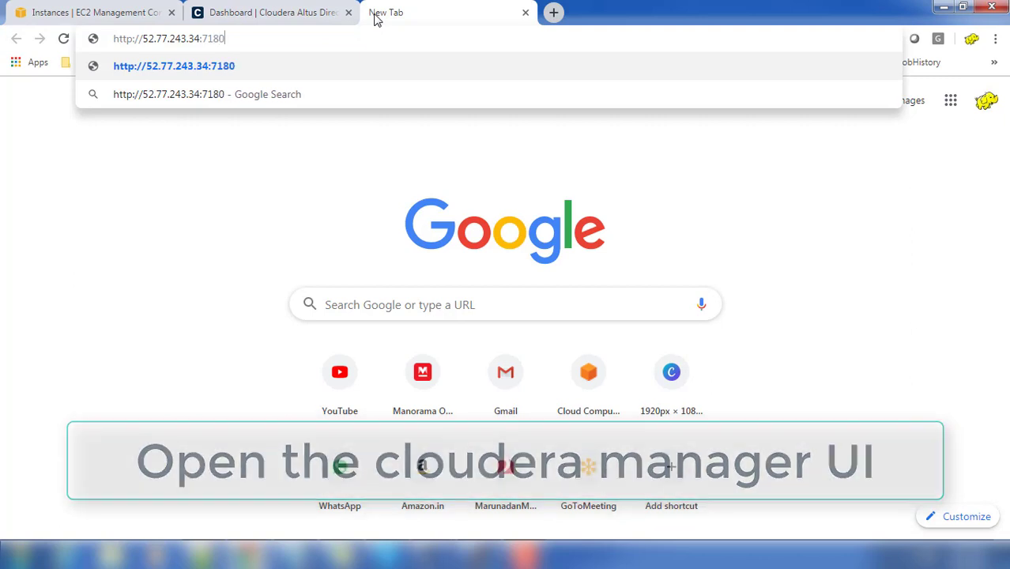
key(Return)
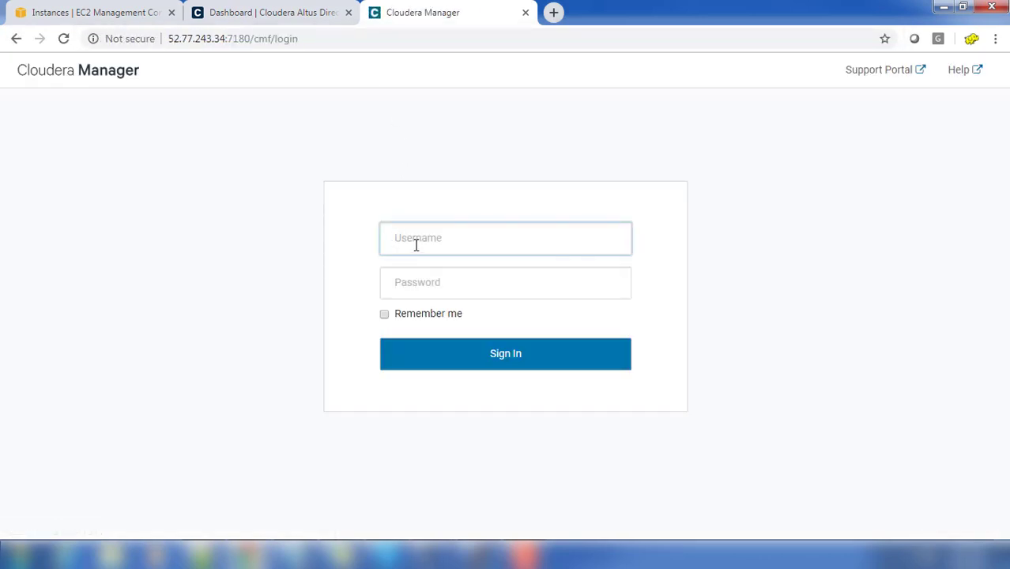
click(418, 242)
text(adm)
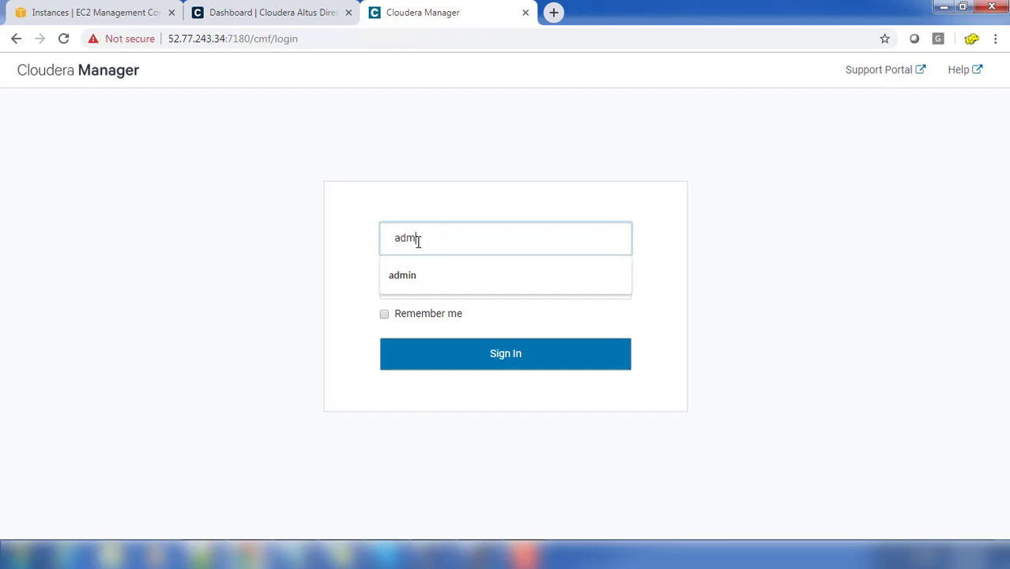
text(in)
key(Tab)
text(ad)
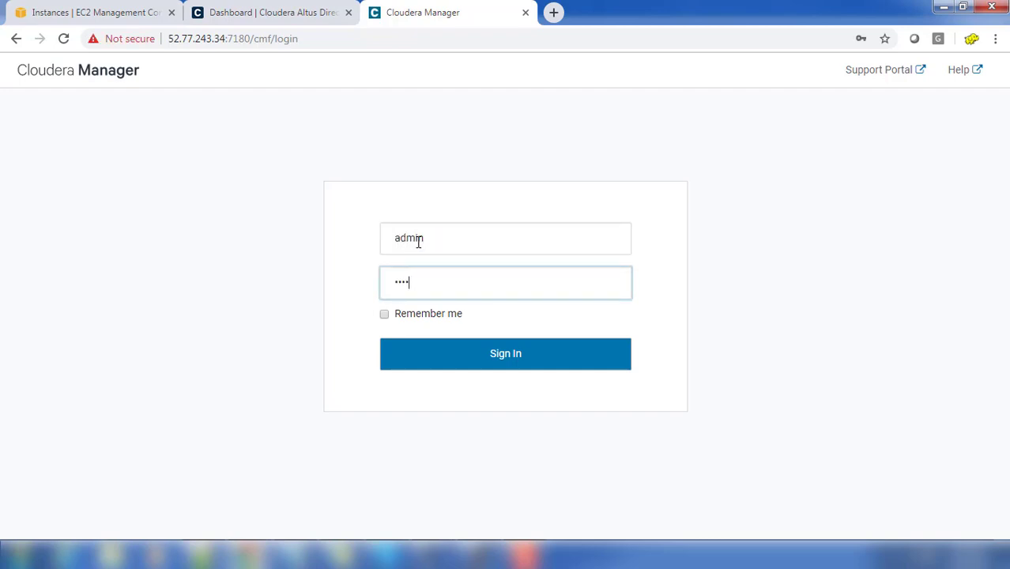
text(min)
key(Return)
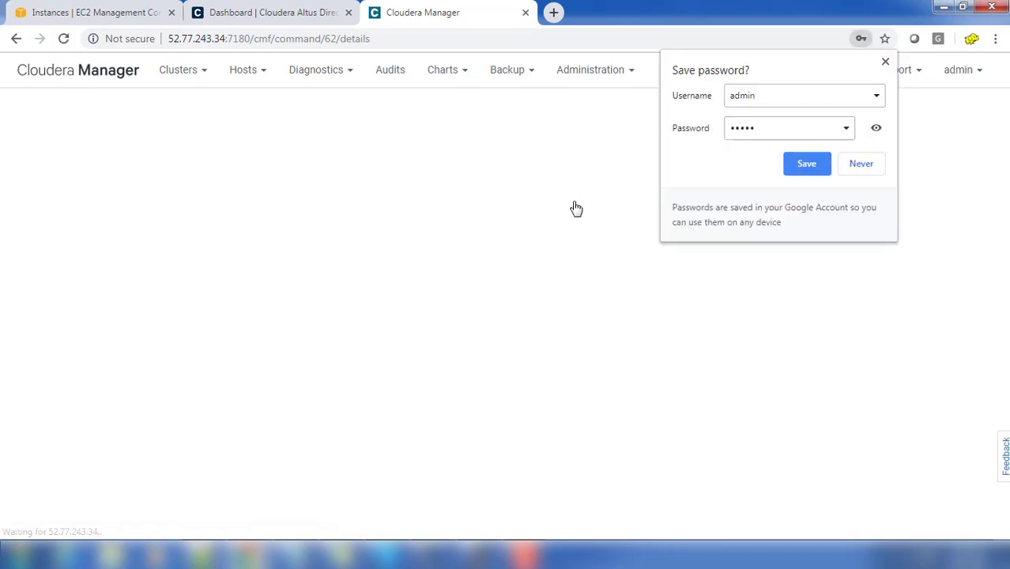
click(870, 167)
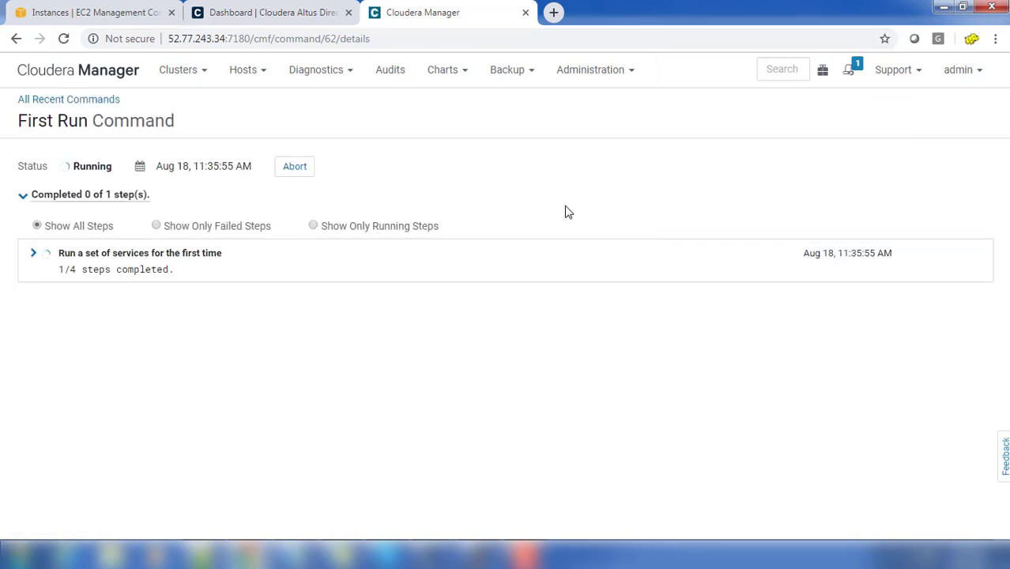
Step: Expand the First Run command's steps, then go to the ClouderaTrial home status page
click(33, 255)
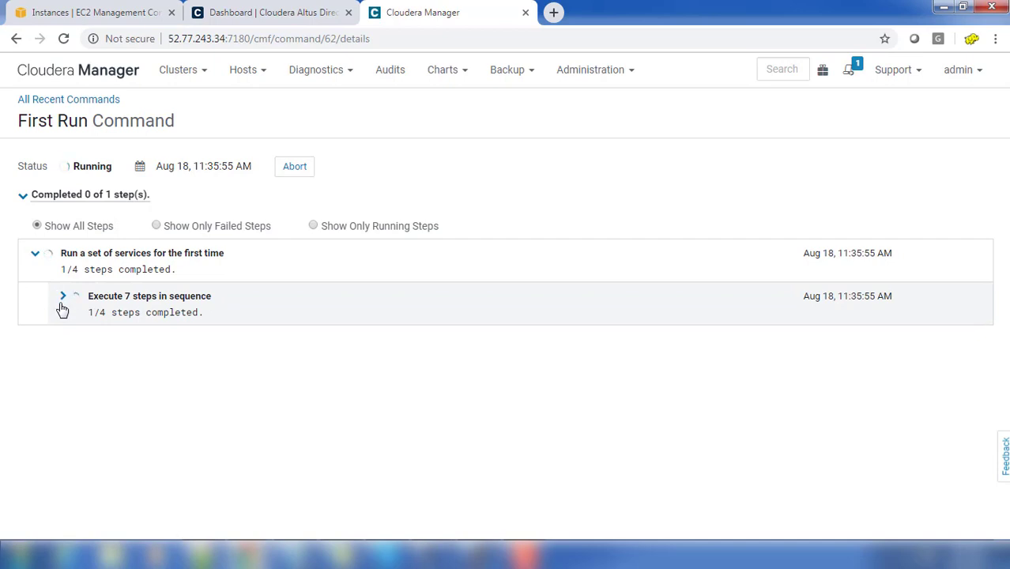
click(63, 302)
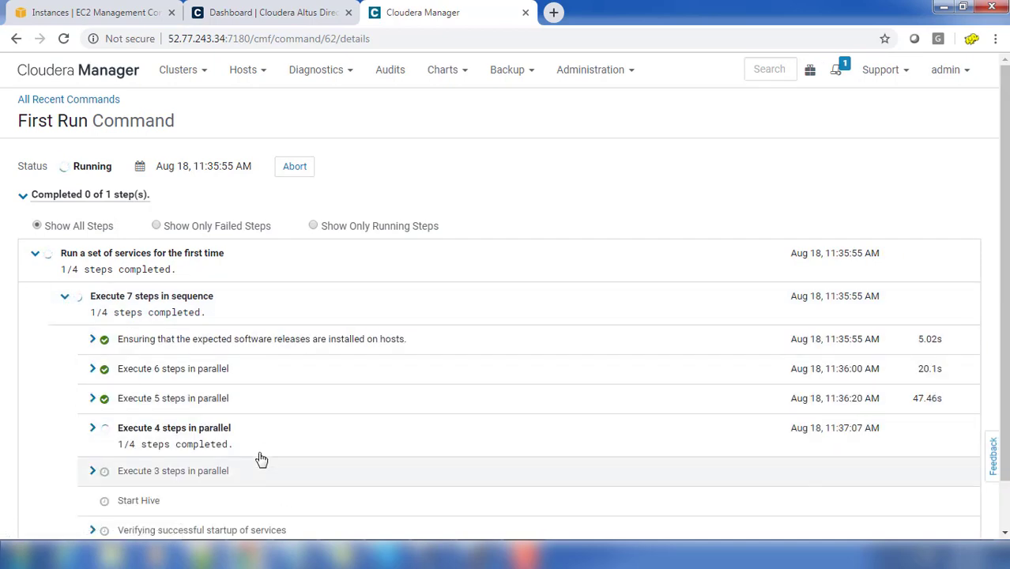
scroll(291, 363, down, 1)
scroll(294, 389, up, 1)
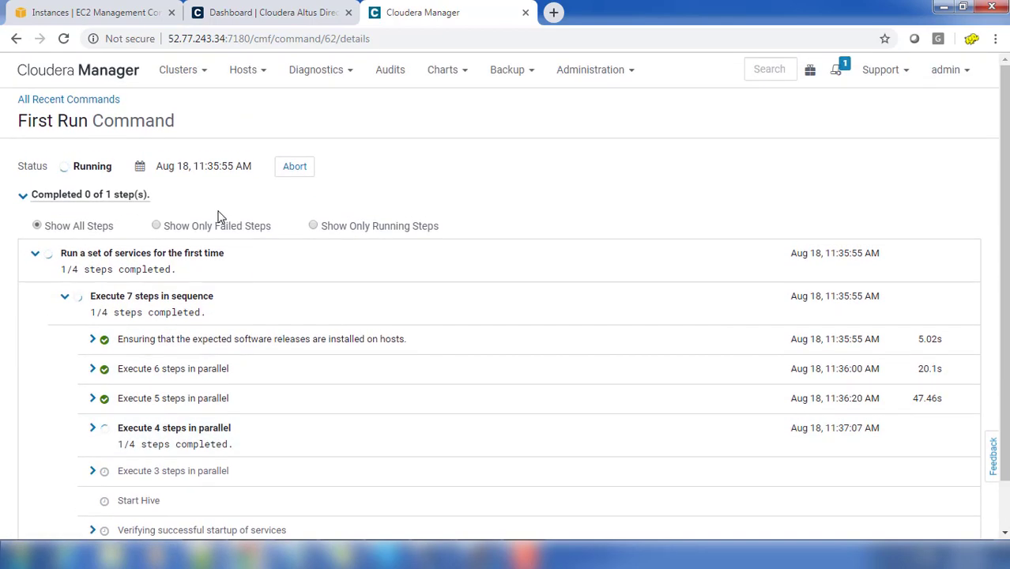
click(83, 72)
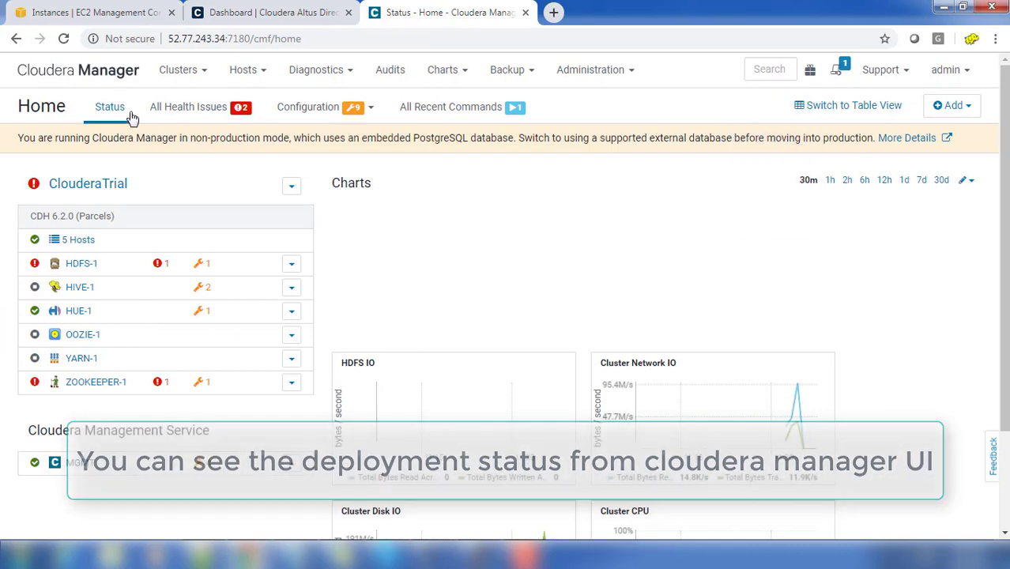
Step: Review the ClouderaTestDeployment details in Altus Director, then return to the Cloudera Manager tab
click(91, 13)
click(226, 13)
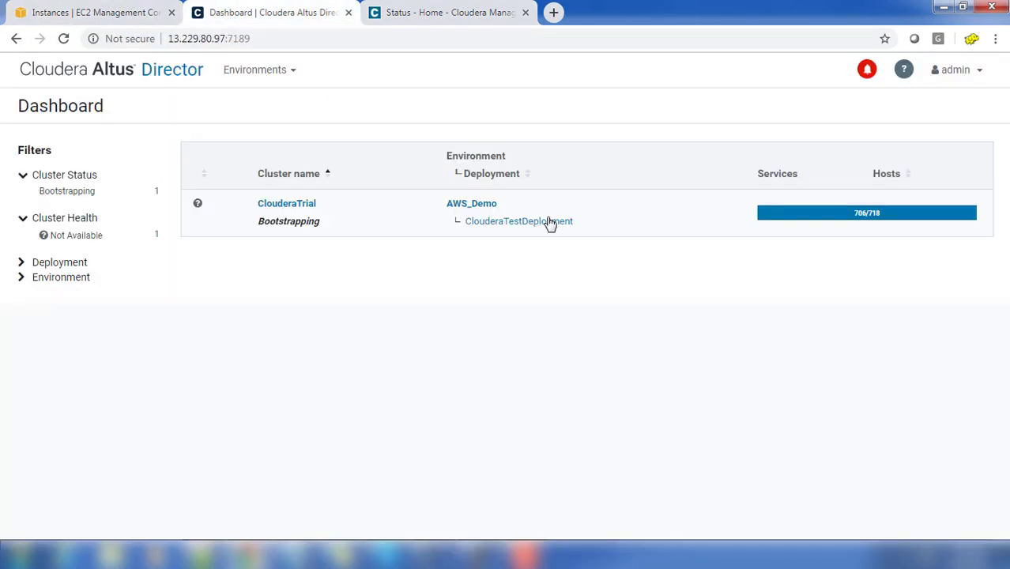
click(496, 222)
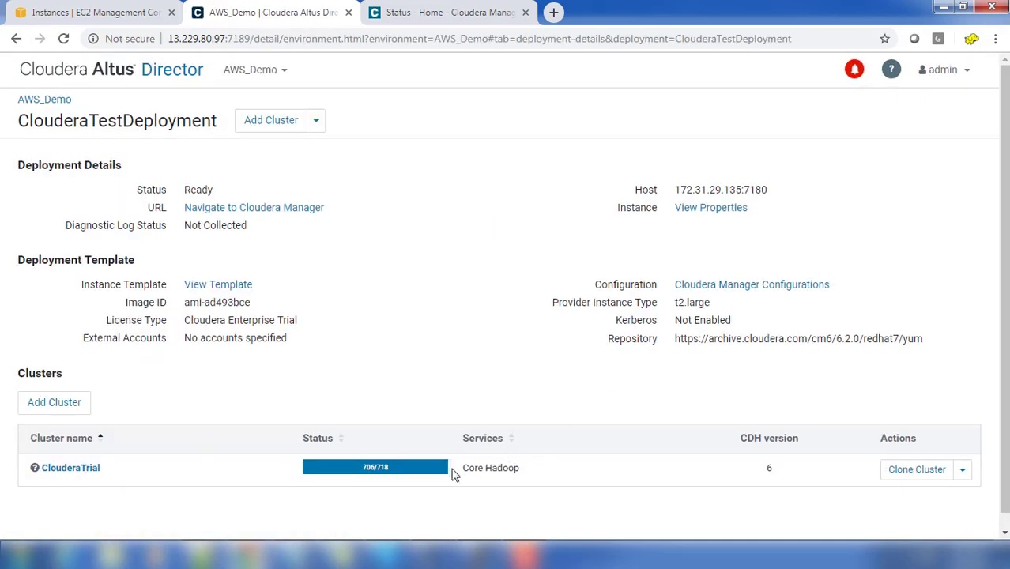
mouse_move(383, 478)
click(177, 71)
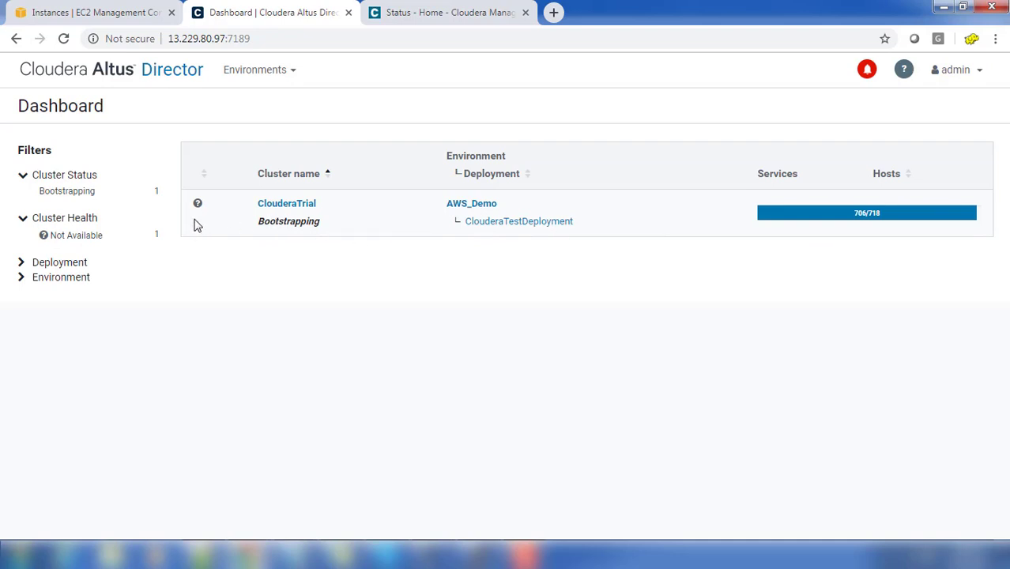
click(447, 12)
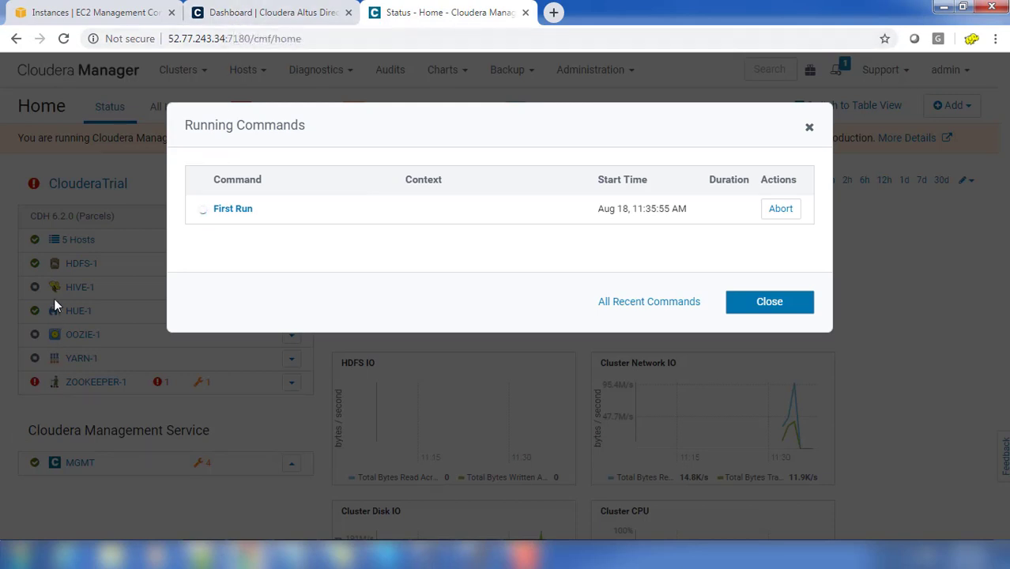
Step: Open the First Run command details and expand Run a set of services and its sequence and 4-step parallel sub-steps
click(226, 211)
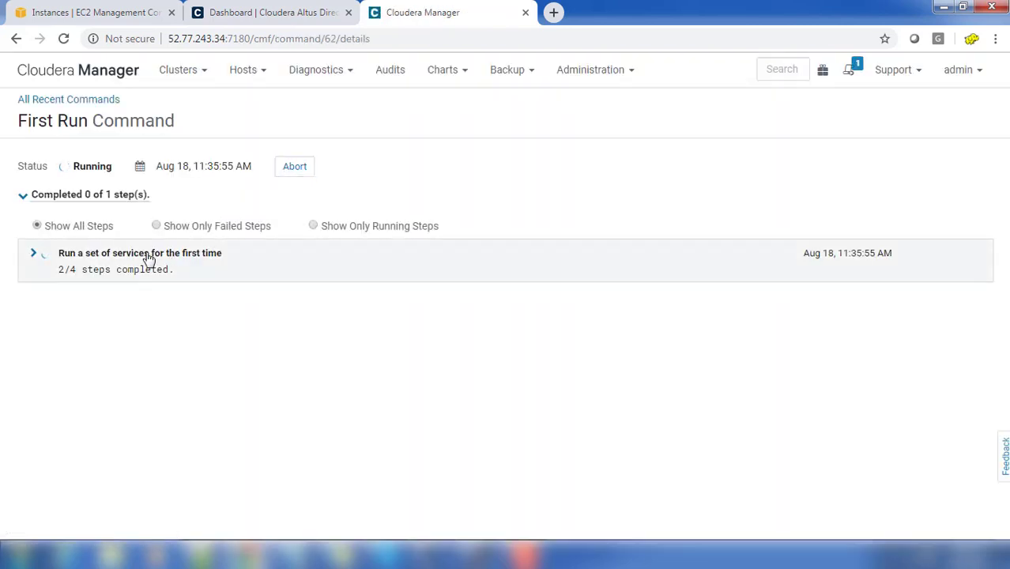
click(36, 257)
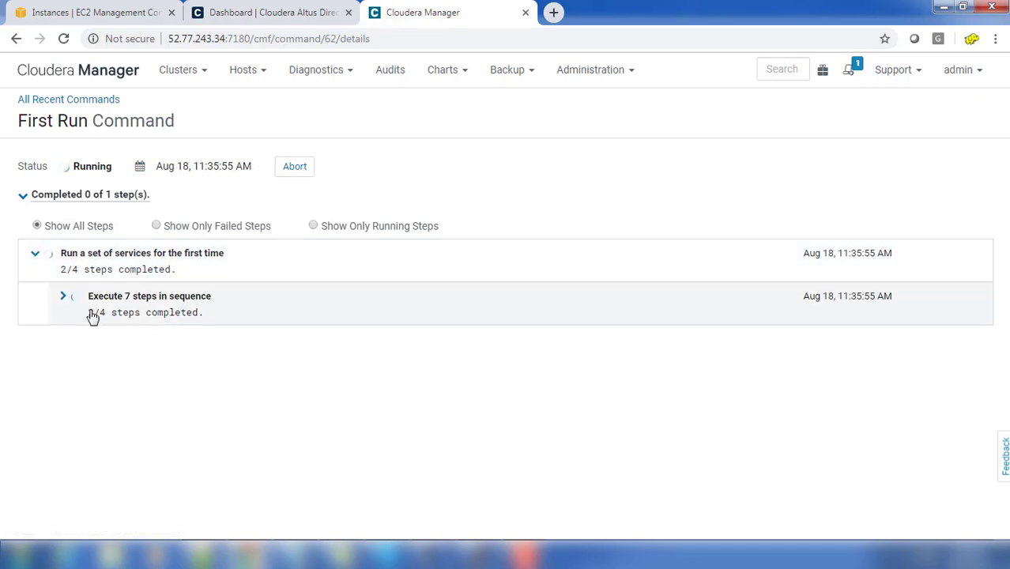
click(66, 299)
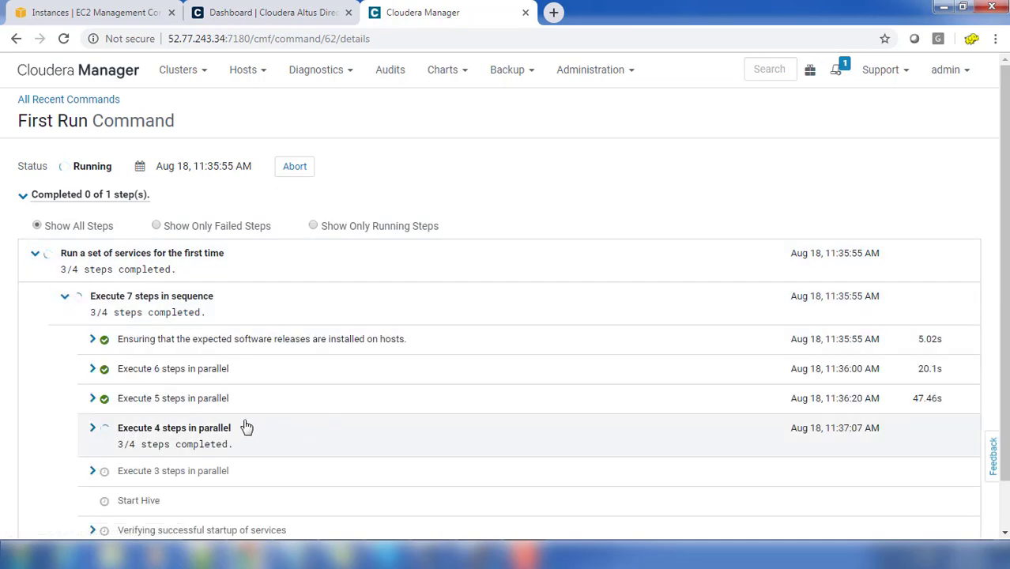
click(93, 428)
scroll(299, 422, down, 2)
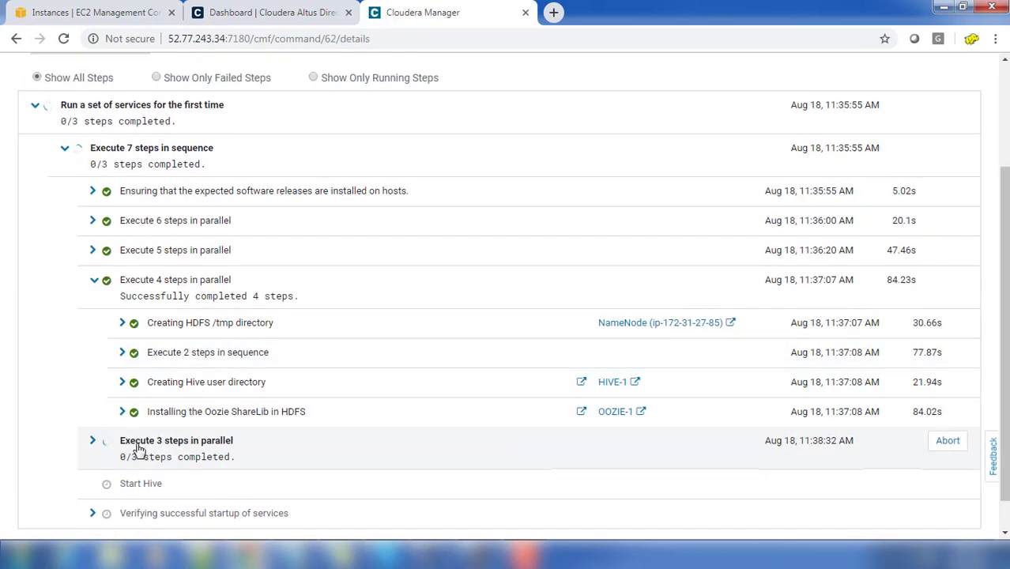
Step: Expand 'Execute 3 steps in parallel' and the service startup verification, then return to the home page
click(95, 442)
scroll(198, 443, down, 1)
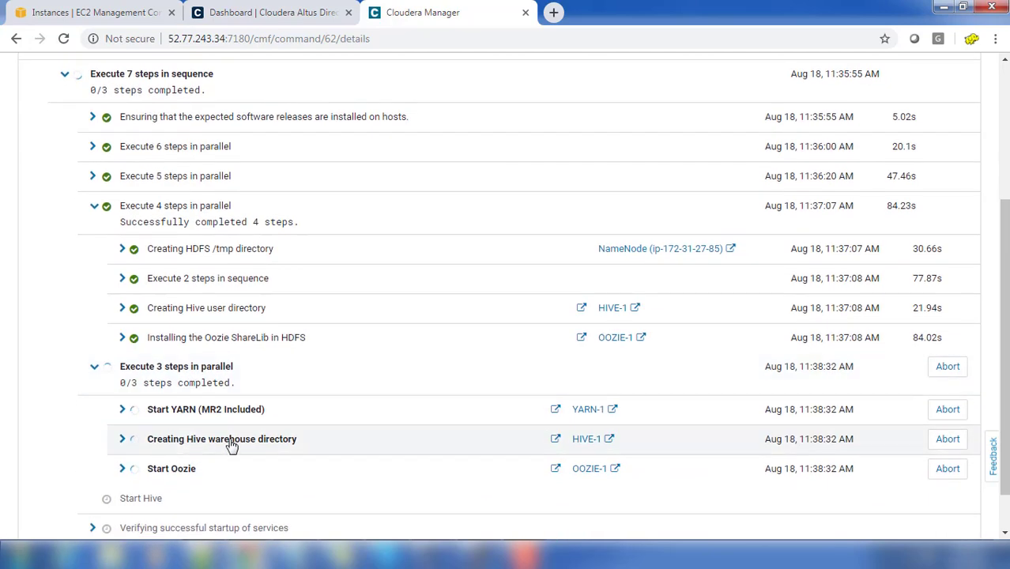
scroll(215, 458, down, 1)
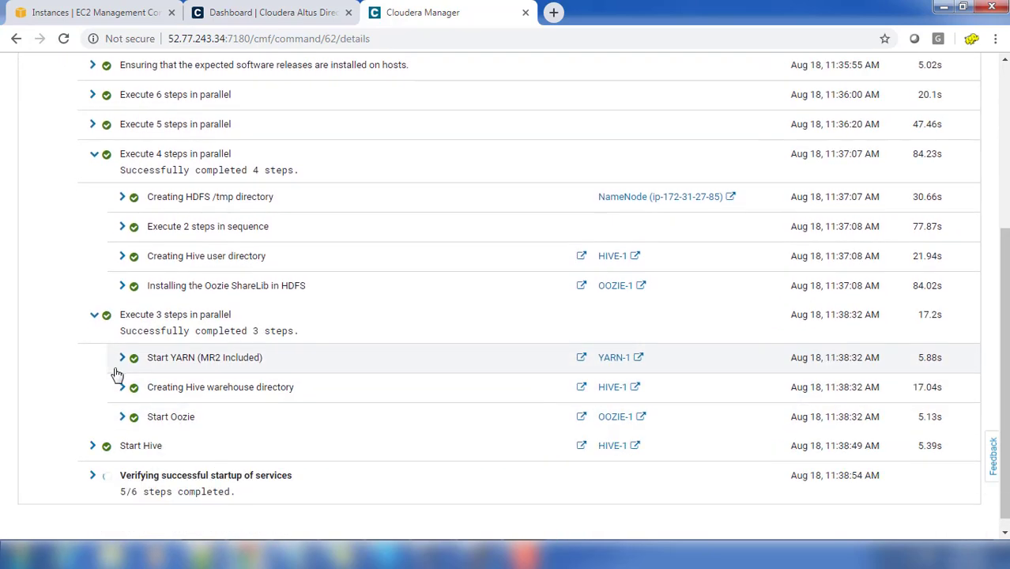
click(93, 476)
scroll(219, 446, down, 3)
scroll(229, 446, up, 6)
click(85, 72)
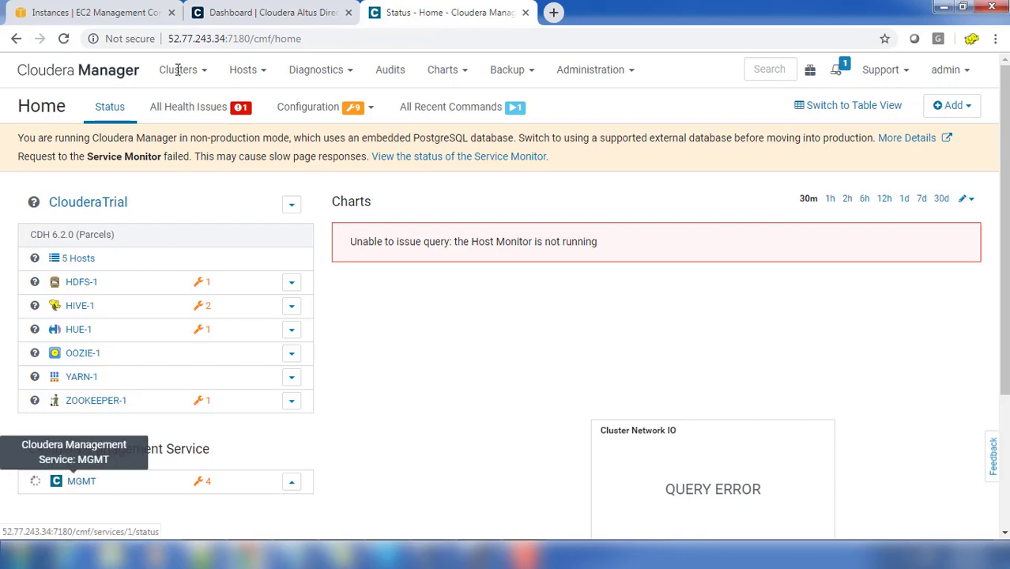
Step: Filter the Altus Director dashboard to show only Ready clusters
click(118, 17)
click(270, 18)
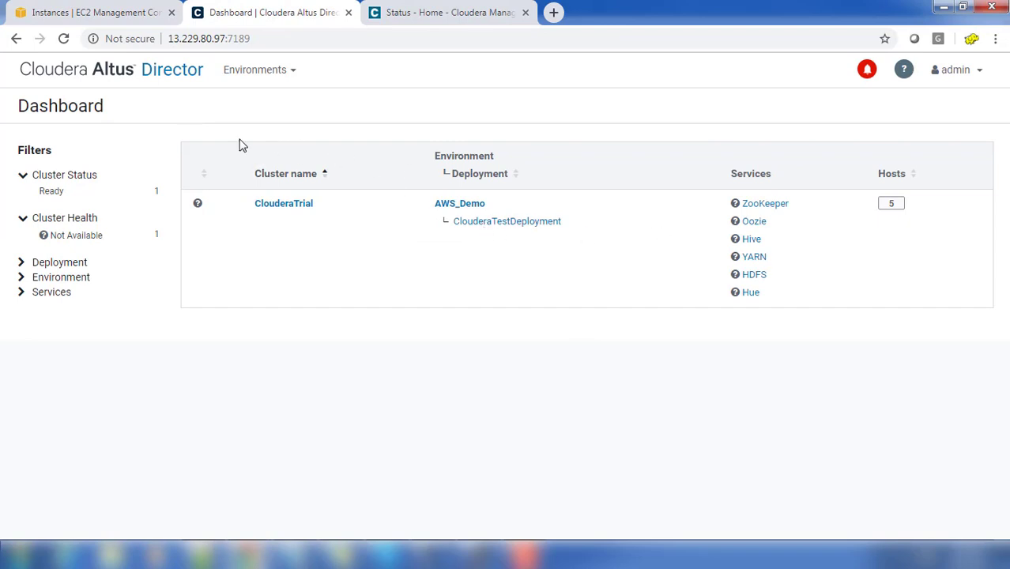
click(67, 197)
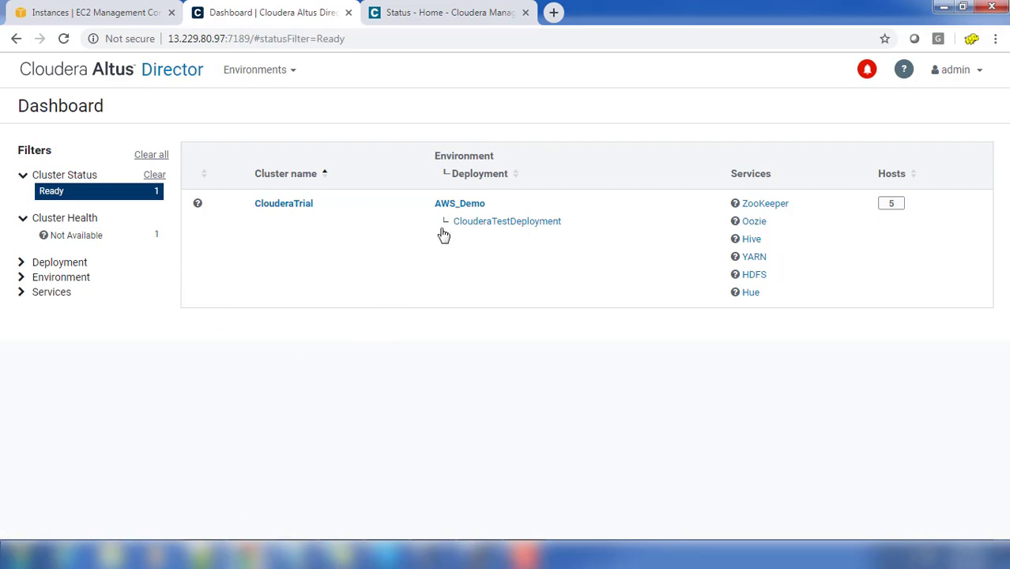
Step: Confirm in Cloudera Manager that no commands are still running, then reload its home page
click(419, 12)
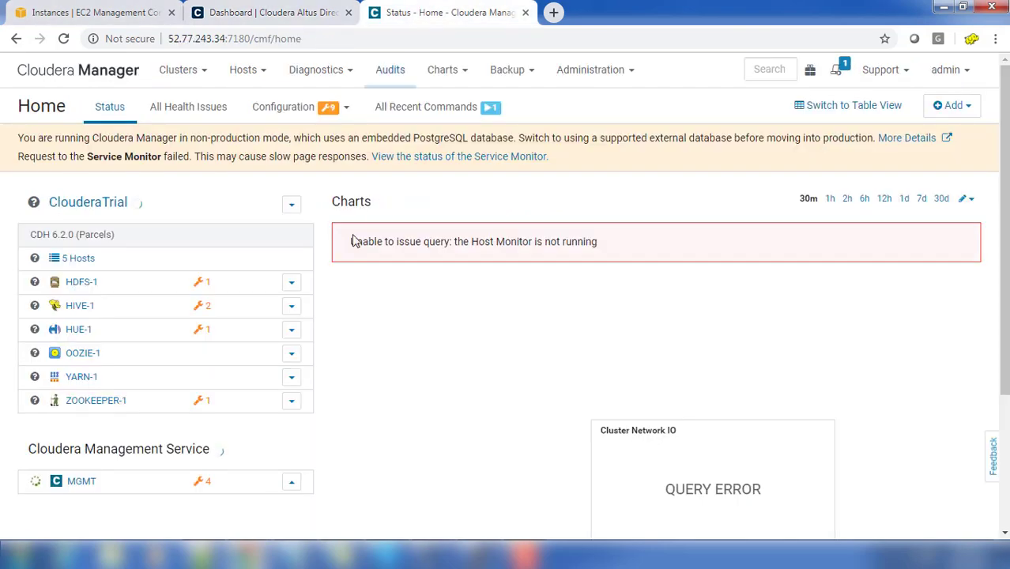
click(839, 76)
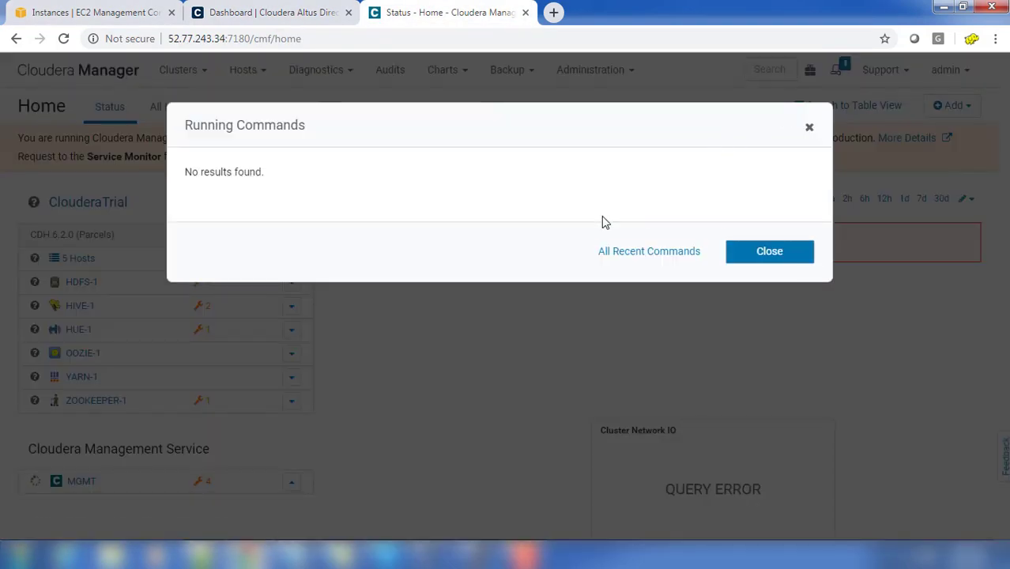
click(766, 258)
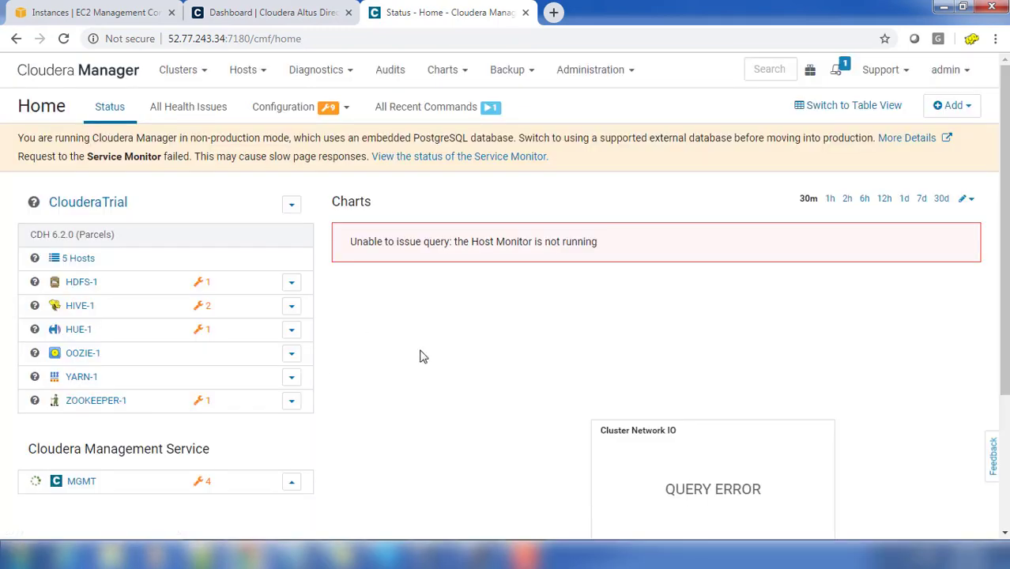
click(838, 73)
click(129, 95)
click(117, 73)
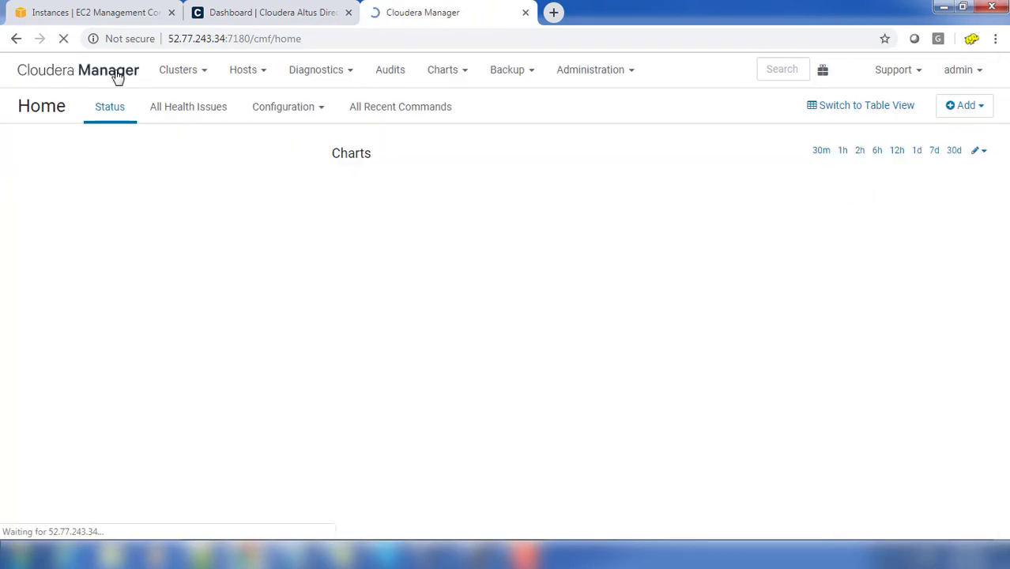
Step: Check the ClouderaTrial cluster page in Altus Director, then reload the Cloudera Manager home page again
click(237, 13)
click(51, 190)
click(294, 204)
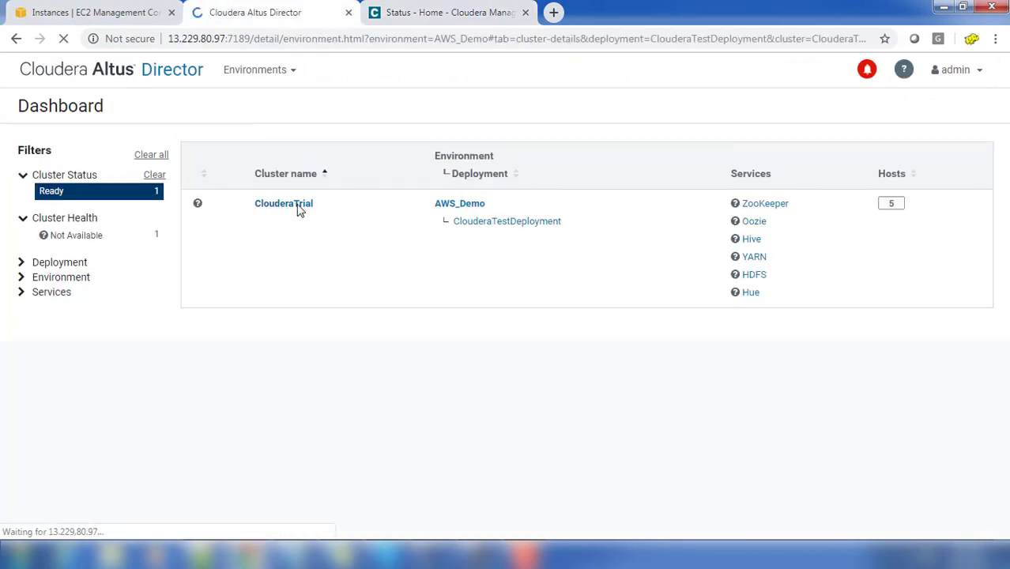
click(169, 73)
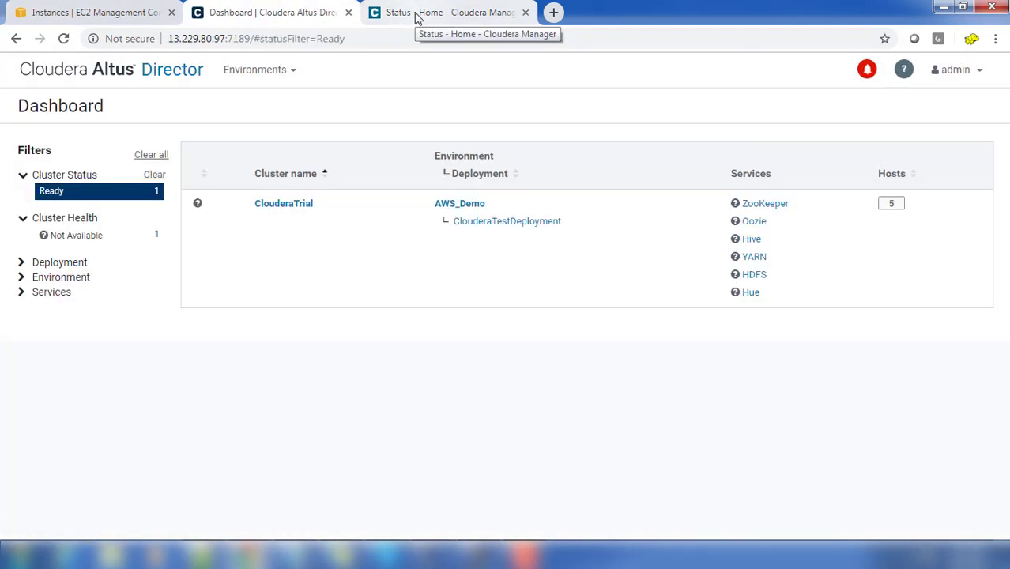
click(416, 14)
click(102, 74)
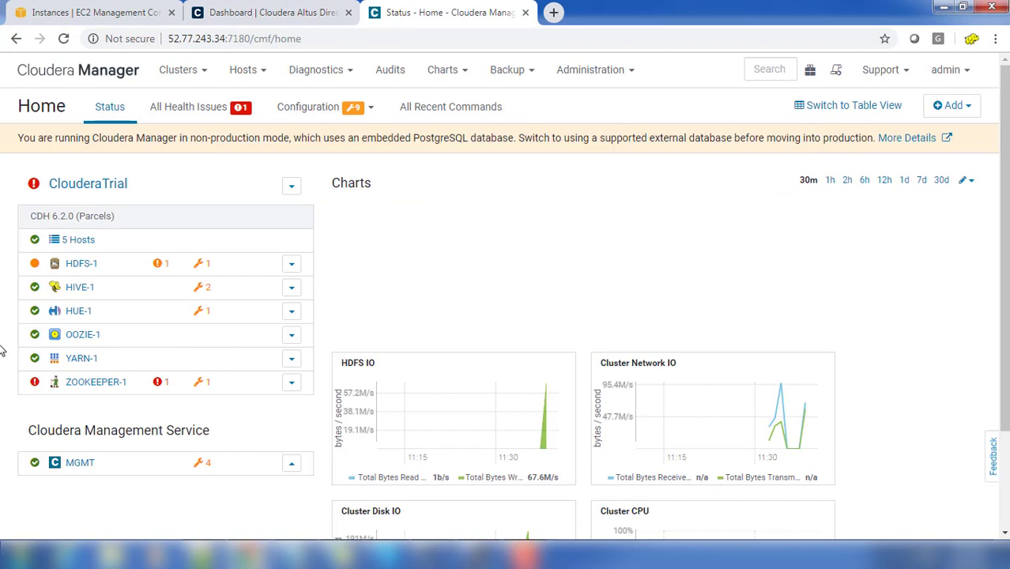
Step: Inspect the HDFS-1 and ZOOKEEPER-1 canary health issues, reload, and view the Altus Director dashboard
click(87, 76)
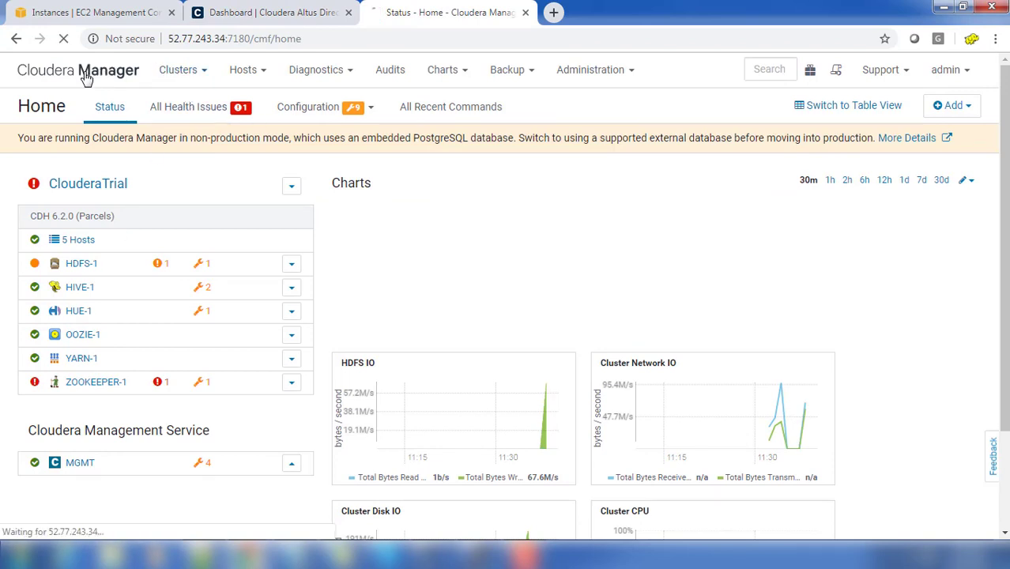
click(157, 263)
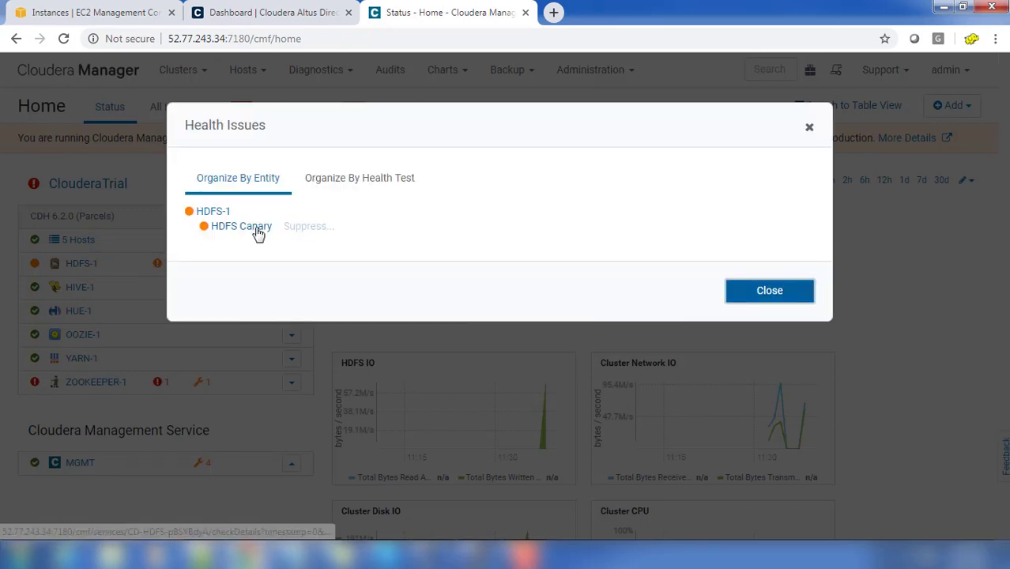
click(769, 292)
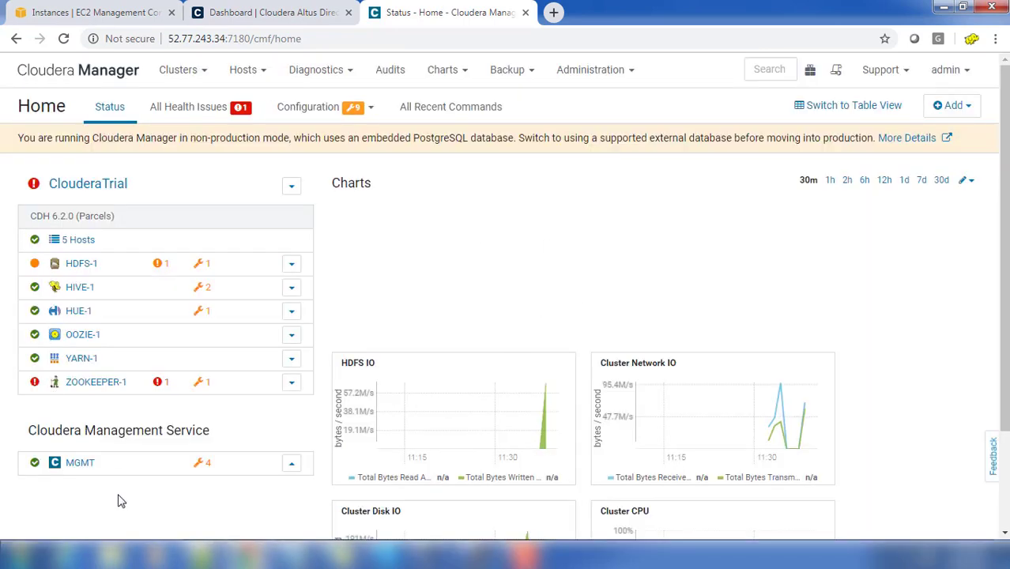
click(158, 382)
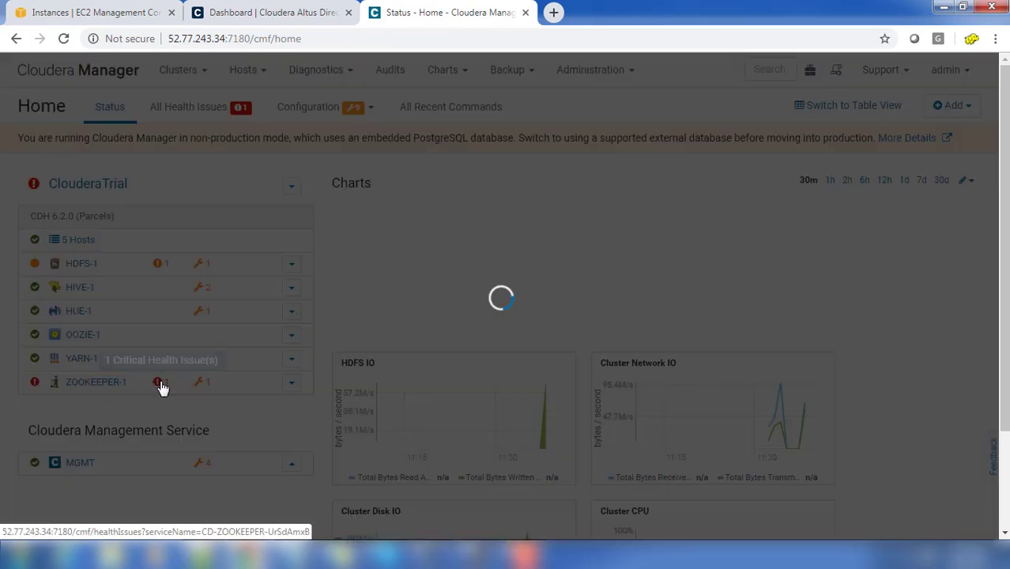
click(798, 293)
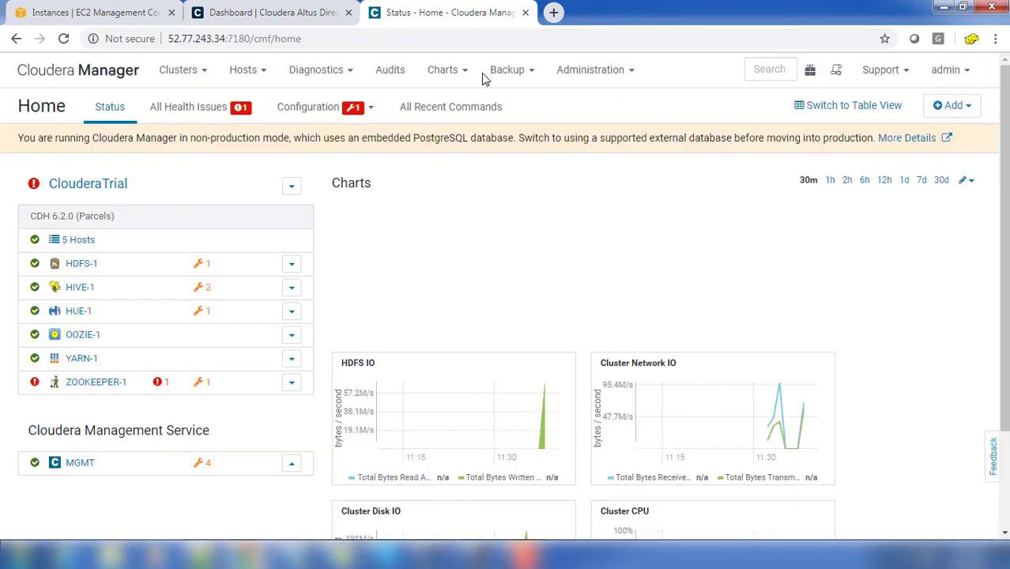
click(94, 75)
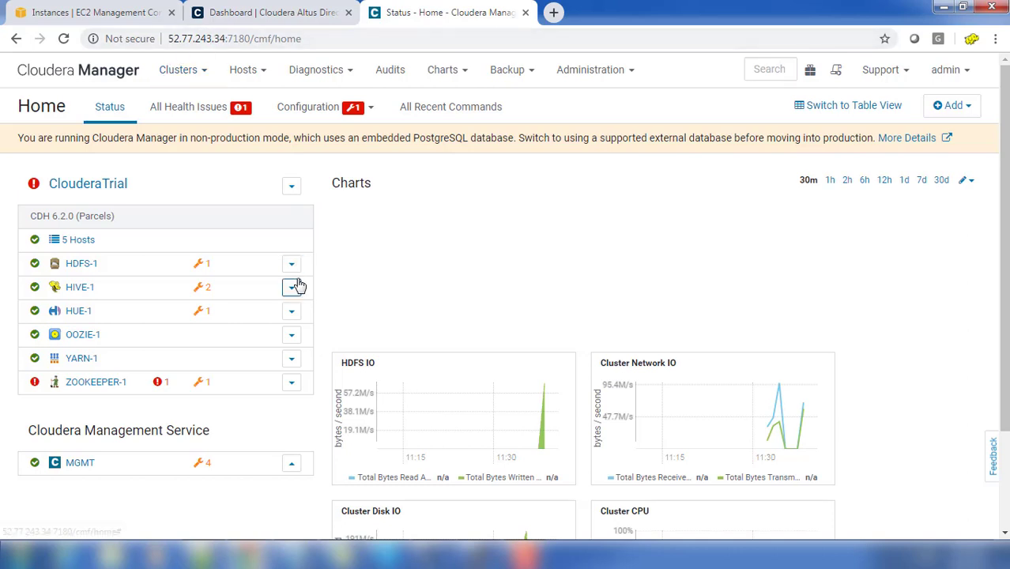
click(261, 14)
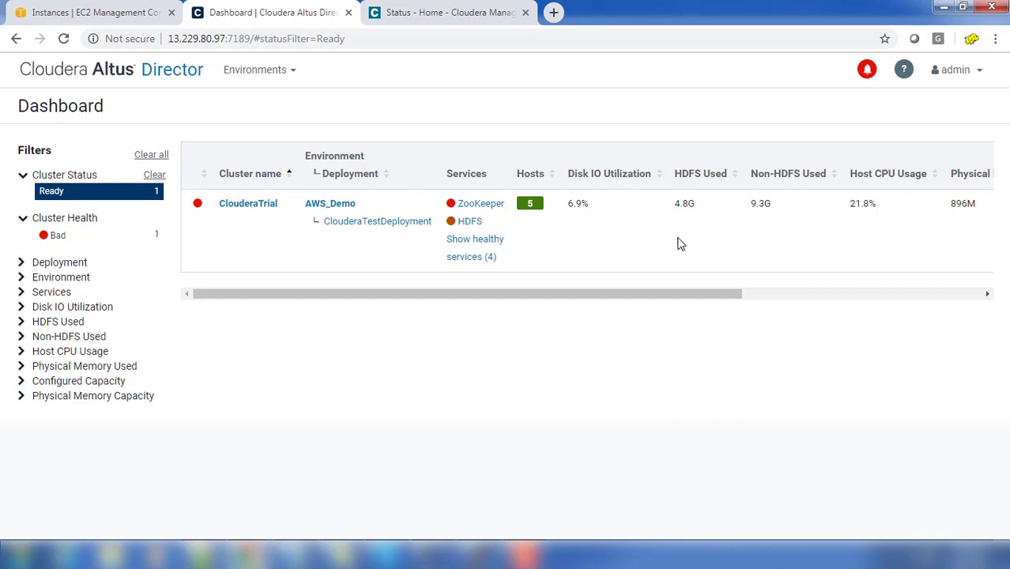
Step: Recheck ZOOKEEPER-1's critical health issue, then open ClouderaTrial's detail page in Altus Director
click(444, 11)
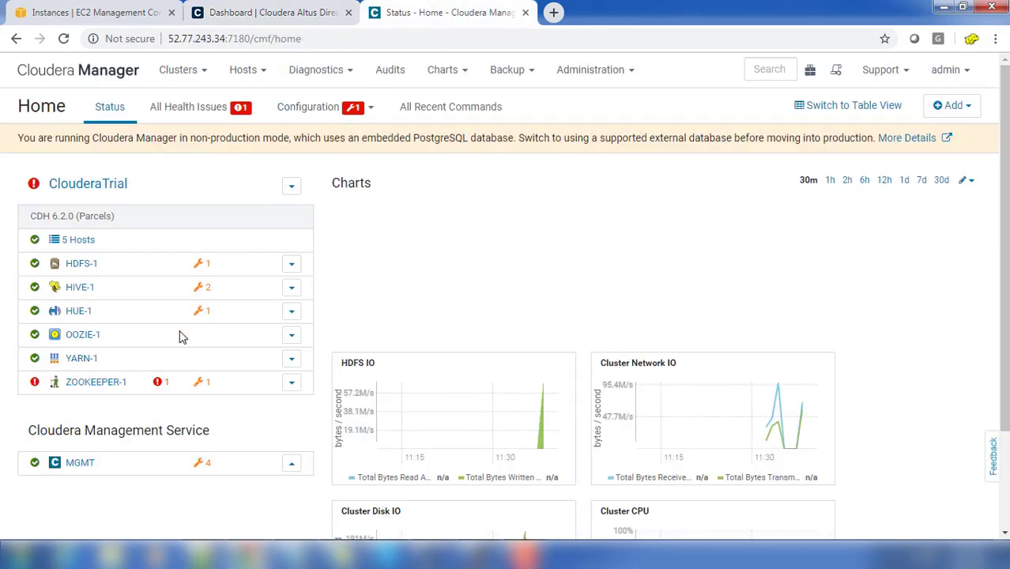
click(158, 382)
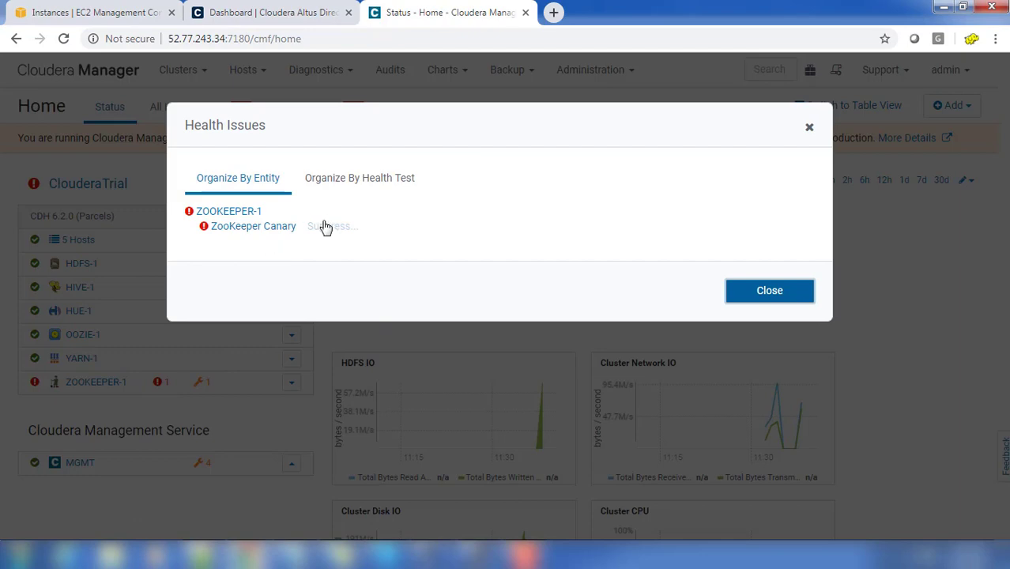
click(759, 299)
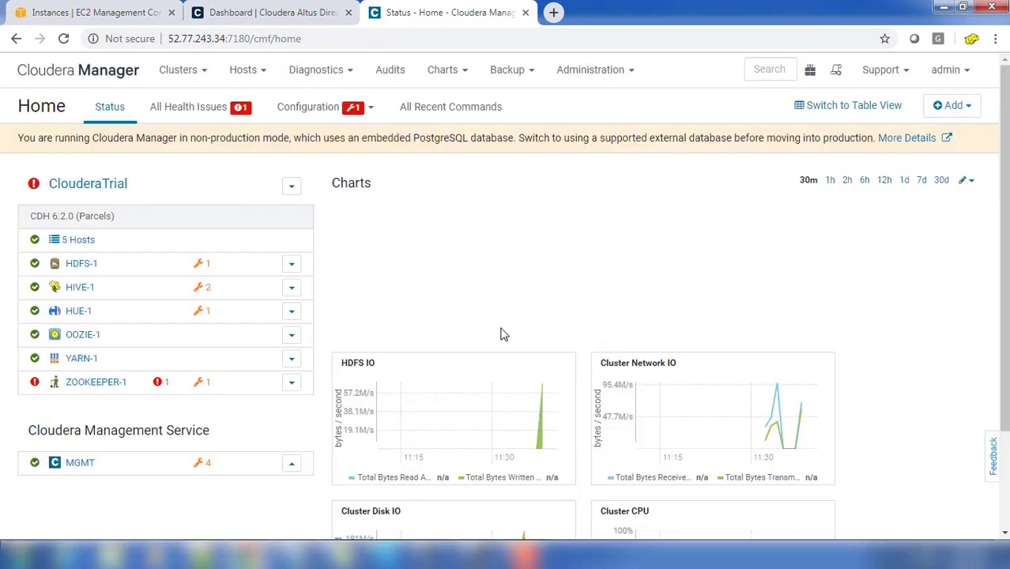
click(91, 75)
click(253, 11)
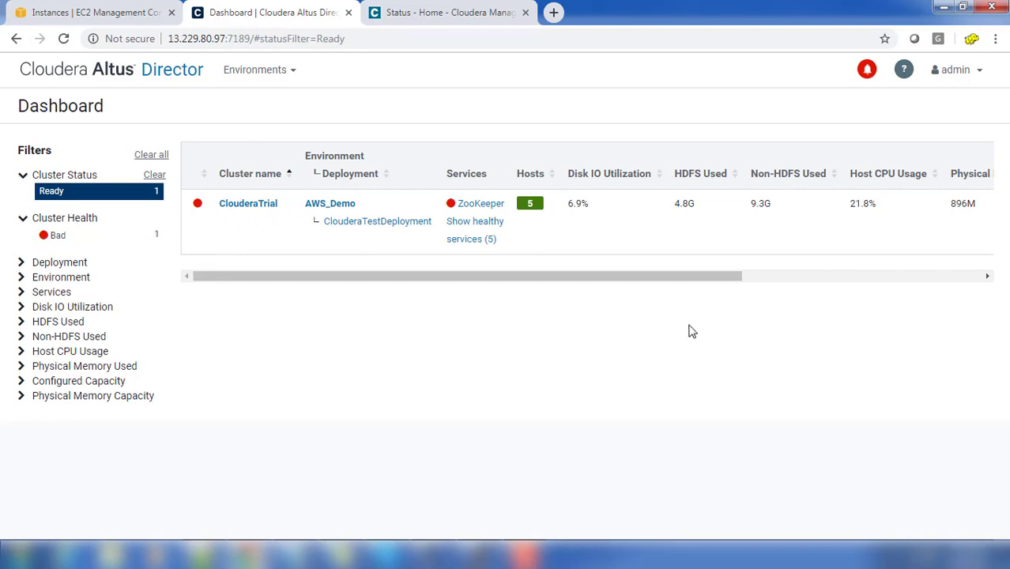
click(246, 211)
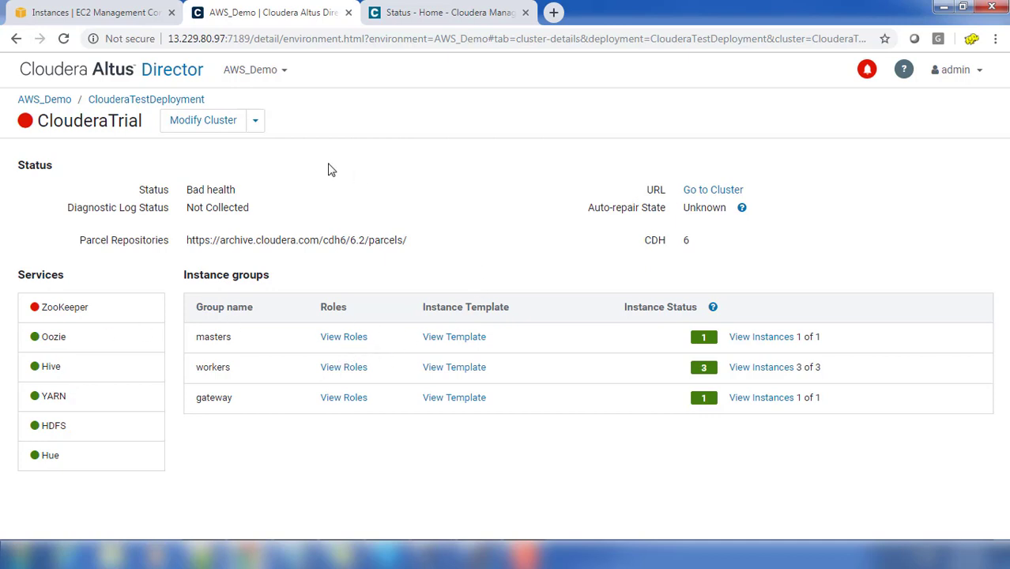
Step: Try opening the cluster's manager via Go to Cluster, then cancel the redirect and close the blocked tab
click(715, 191)
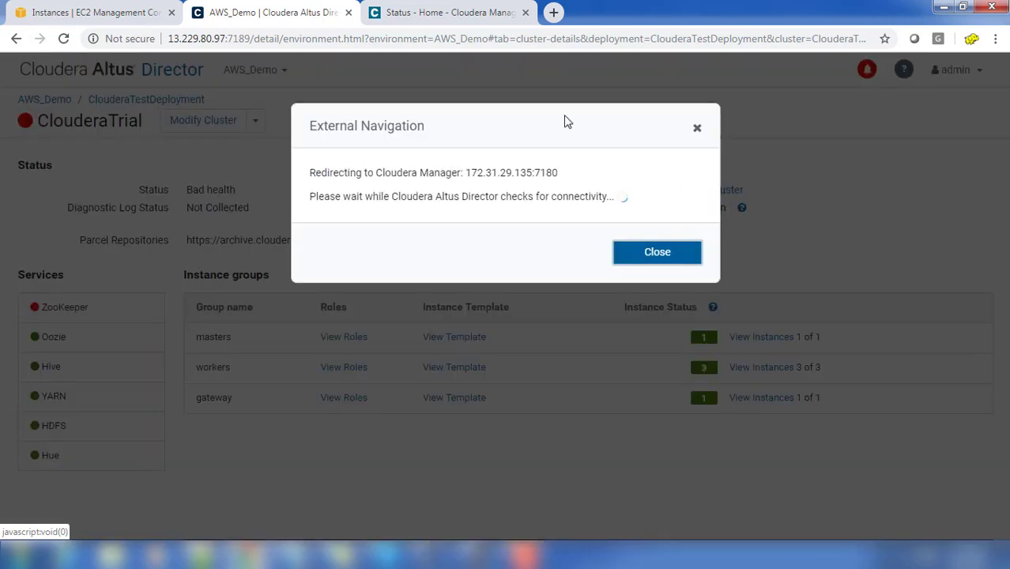
click(667, 254)
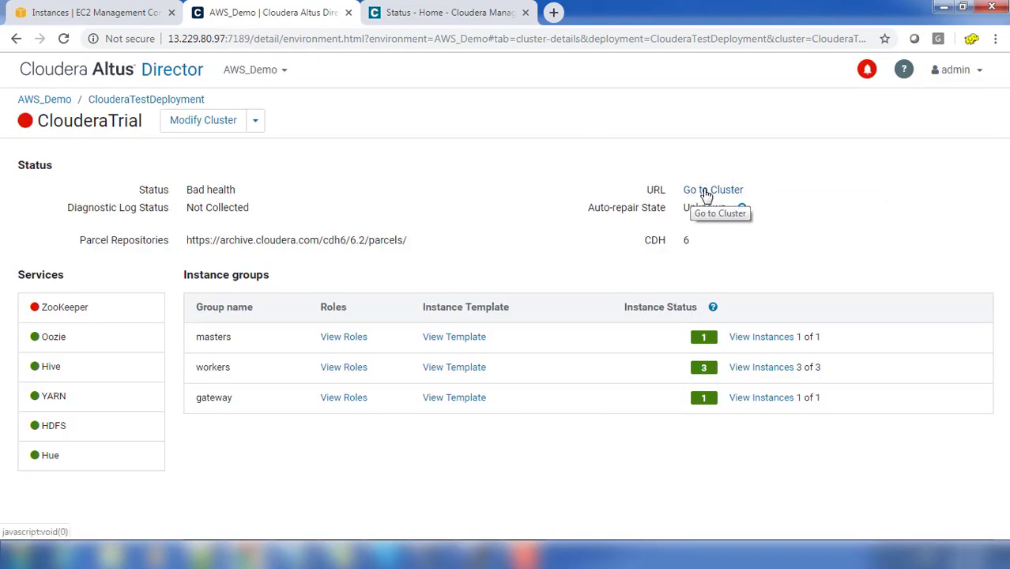
right_click(692, 195)
click(743, 203)
click(443, 13)
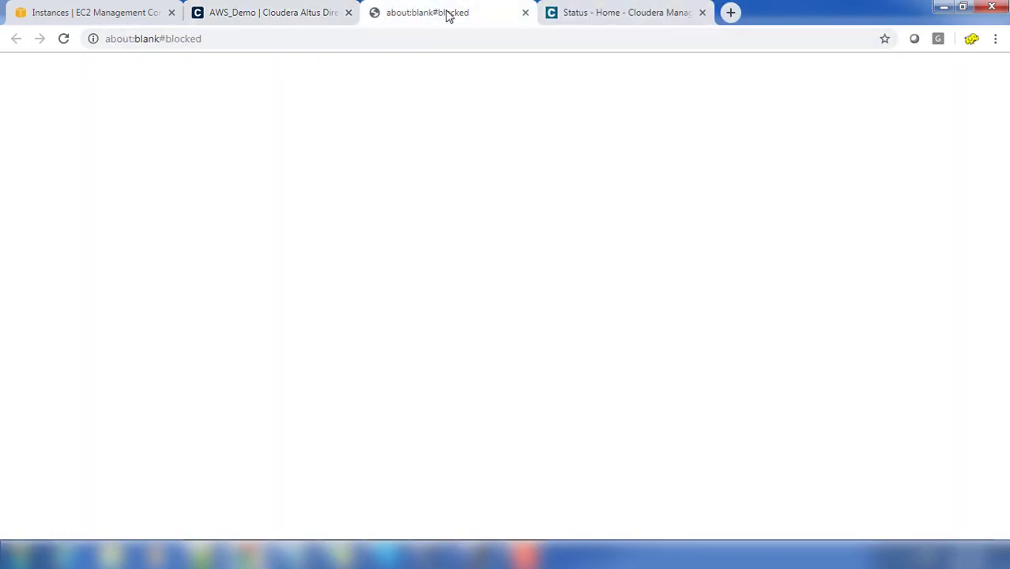
click(525, 14)
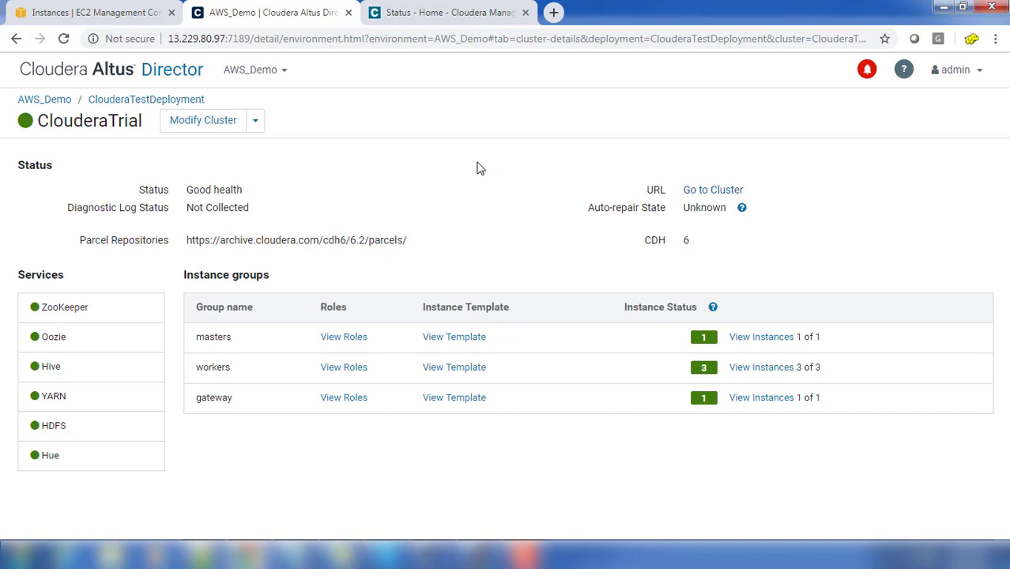
Step: Return from the ClouderaTrial page to the Altus Director dashboard
click(165, 79)
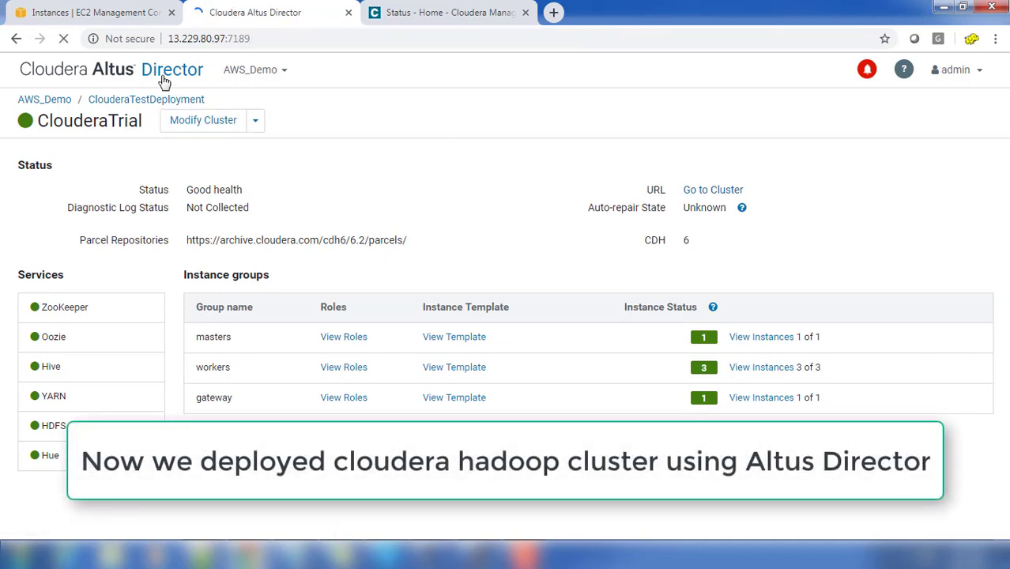